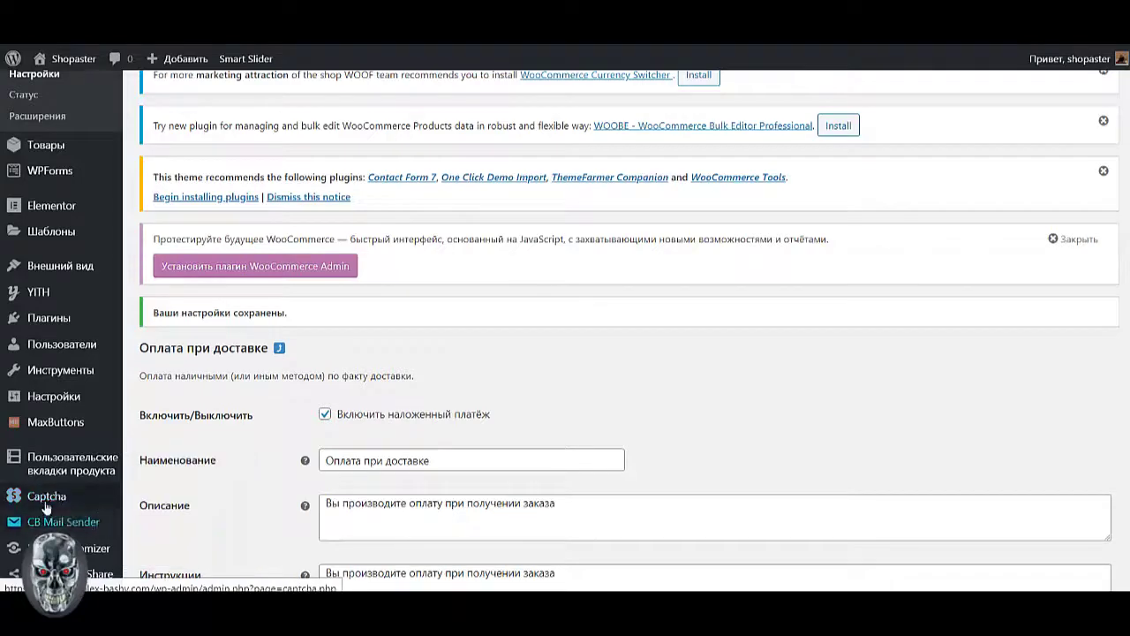
- Open the field management section (Управление полями) of the Saphali WC Lite settings in WooCommerce
mouse_move(55, 418)
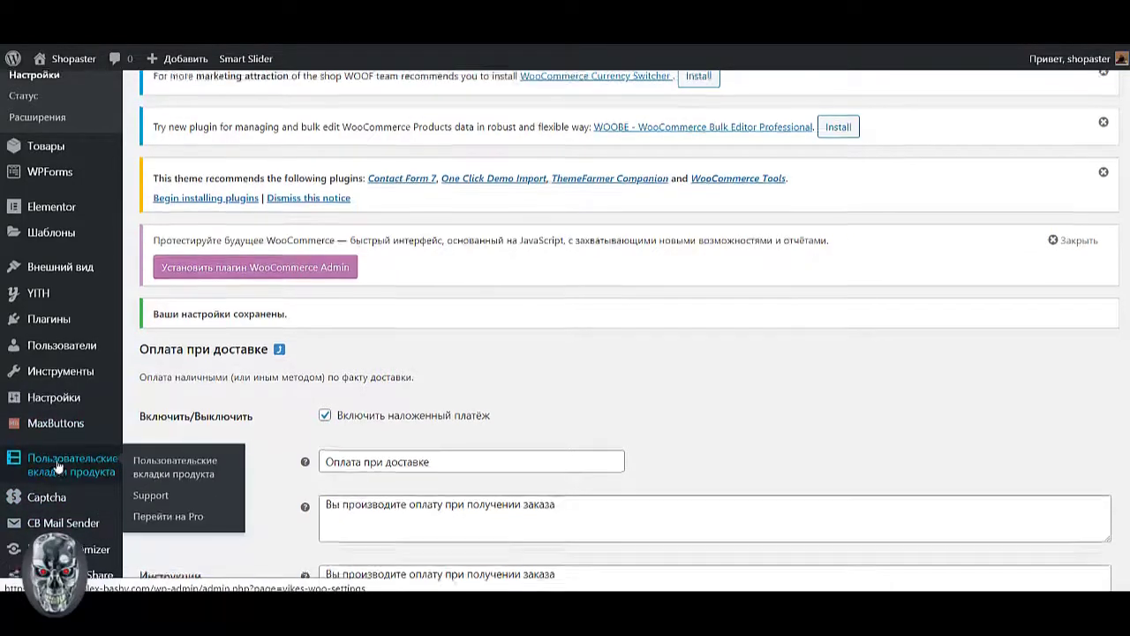
scroll(55, 459, up, 2)
scroll(54, 459, up, 1)
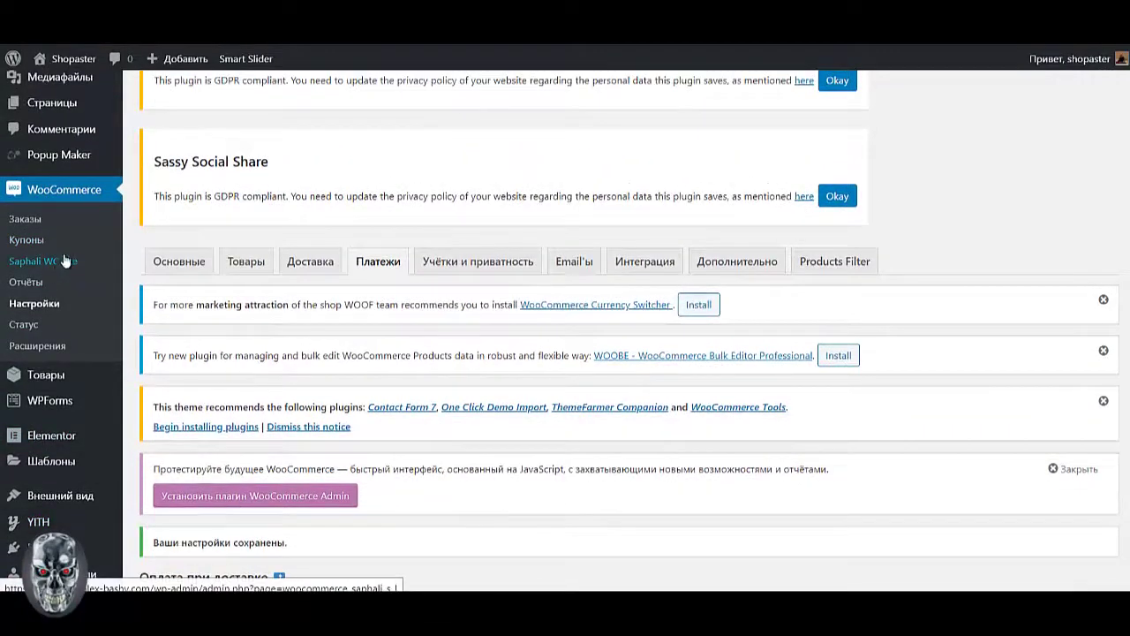
click(60, 265)
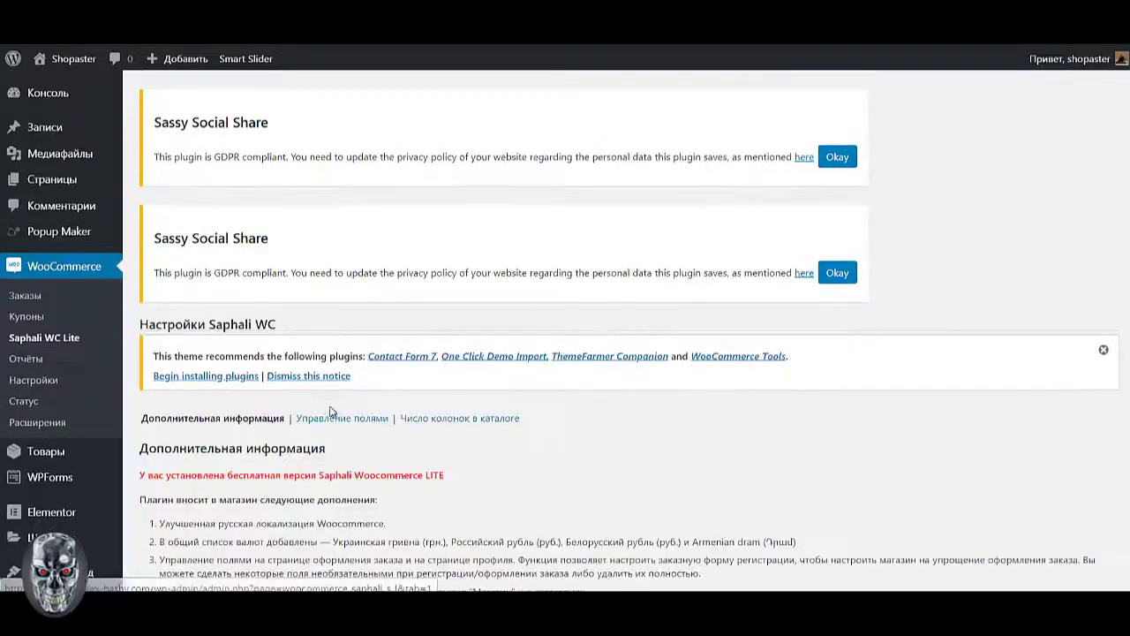
click(329, 419)
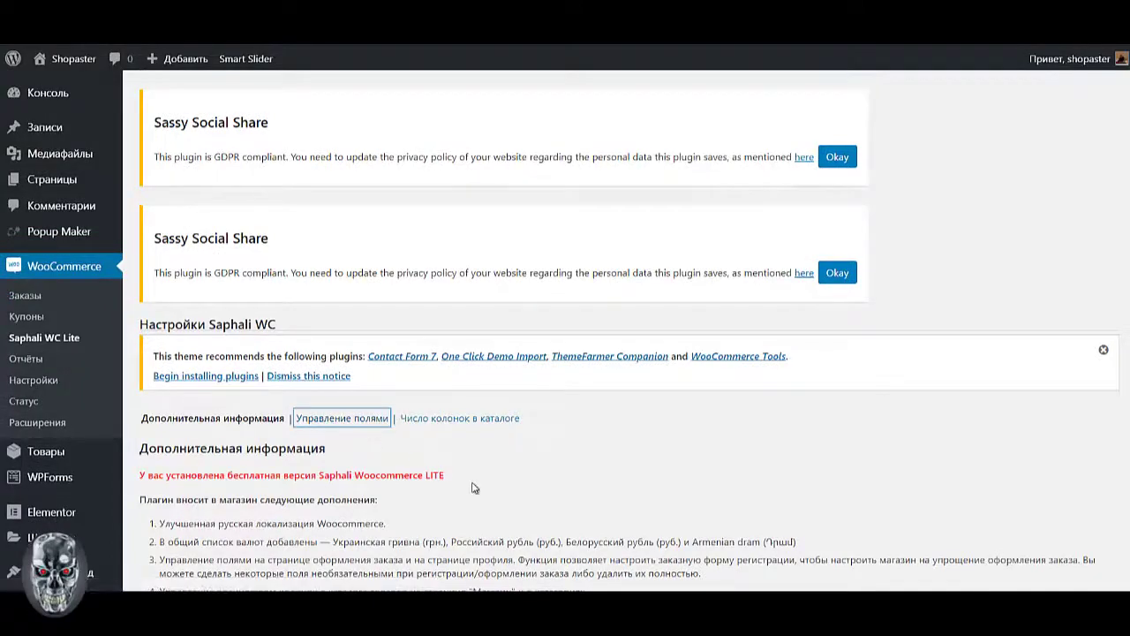
- Look through the billing and shipping field lists for the order and profile pages
scroll(473, 468, down, 15)
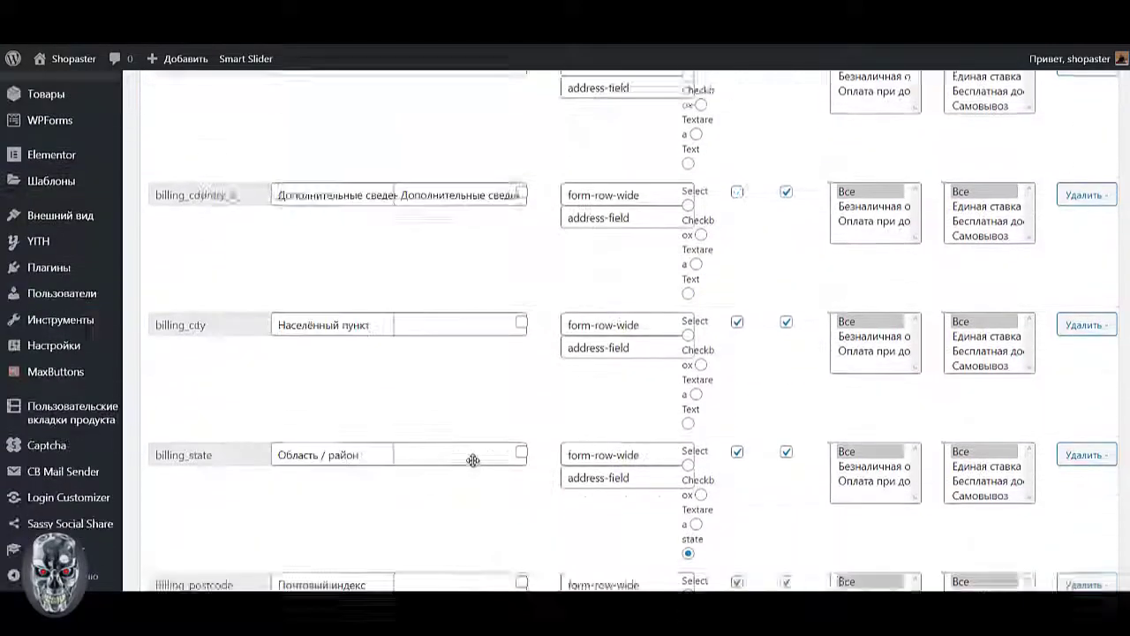
scroll(475, 460, down, 8)
scroll(475, 457, up, 5)
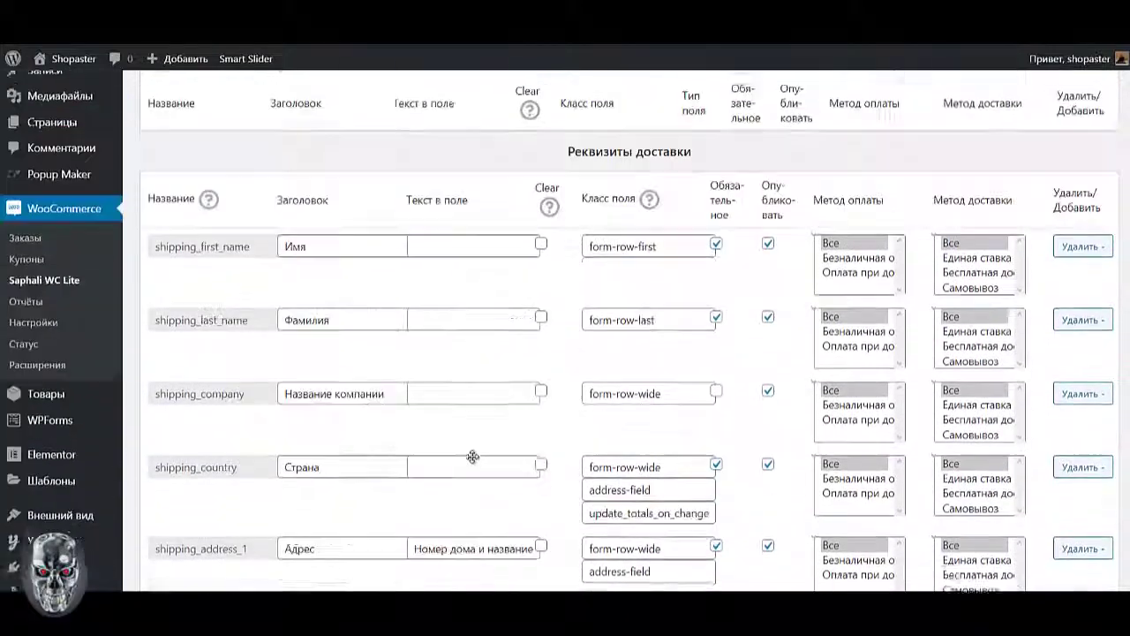
scroll(474, 457, down, 5)
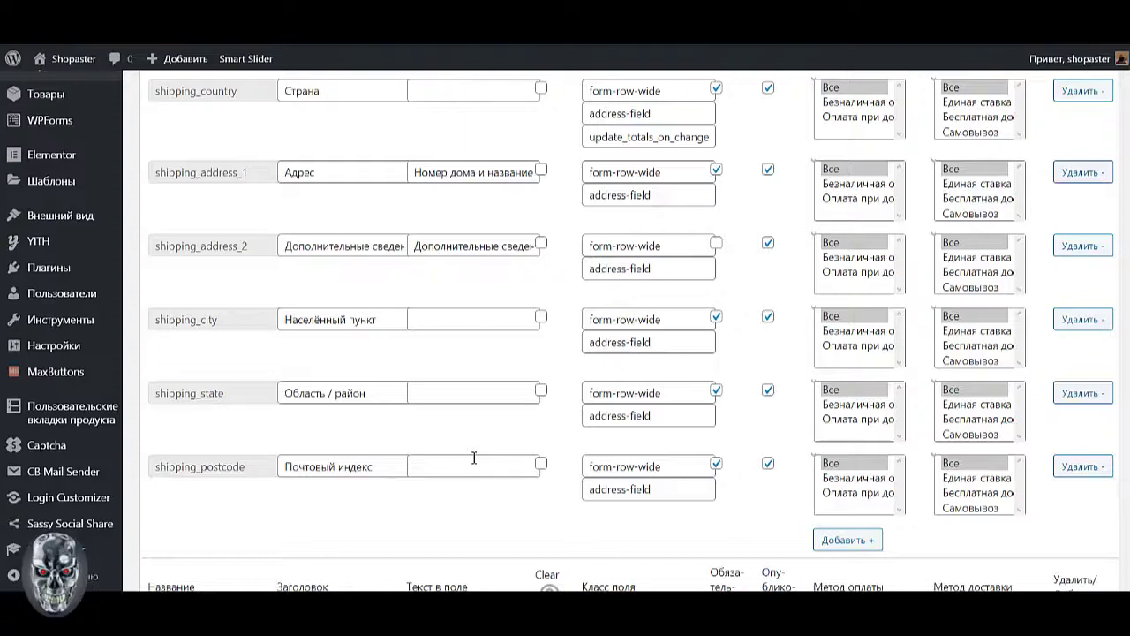
scroll(475, 458, up, 8)
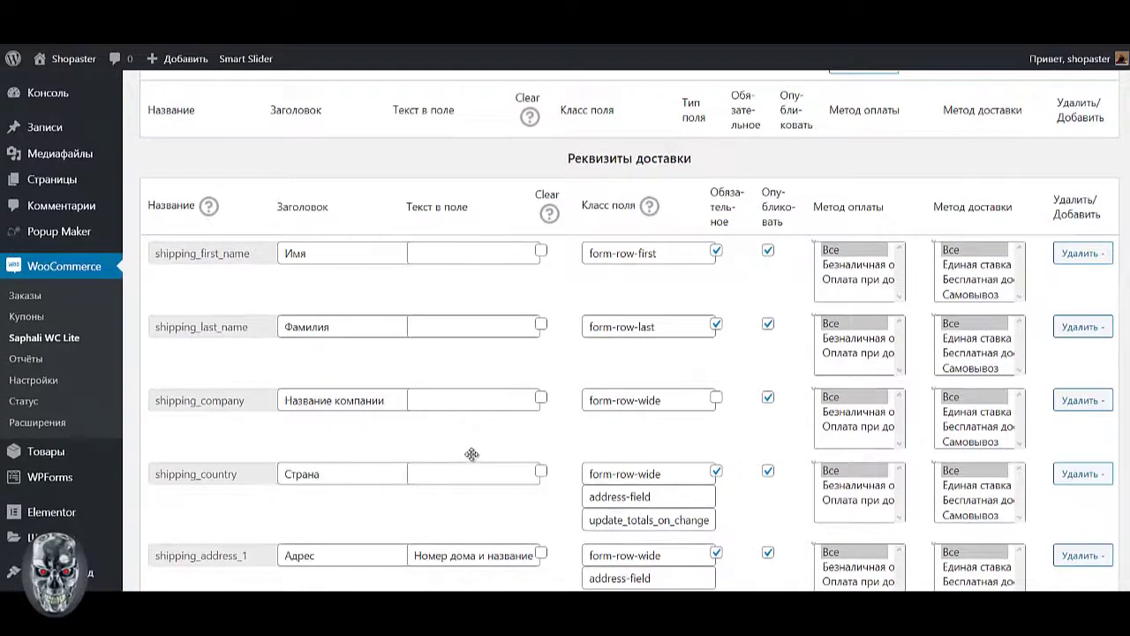
scroll(472, 454, up, 10)
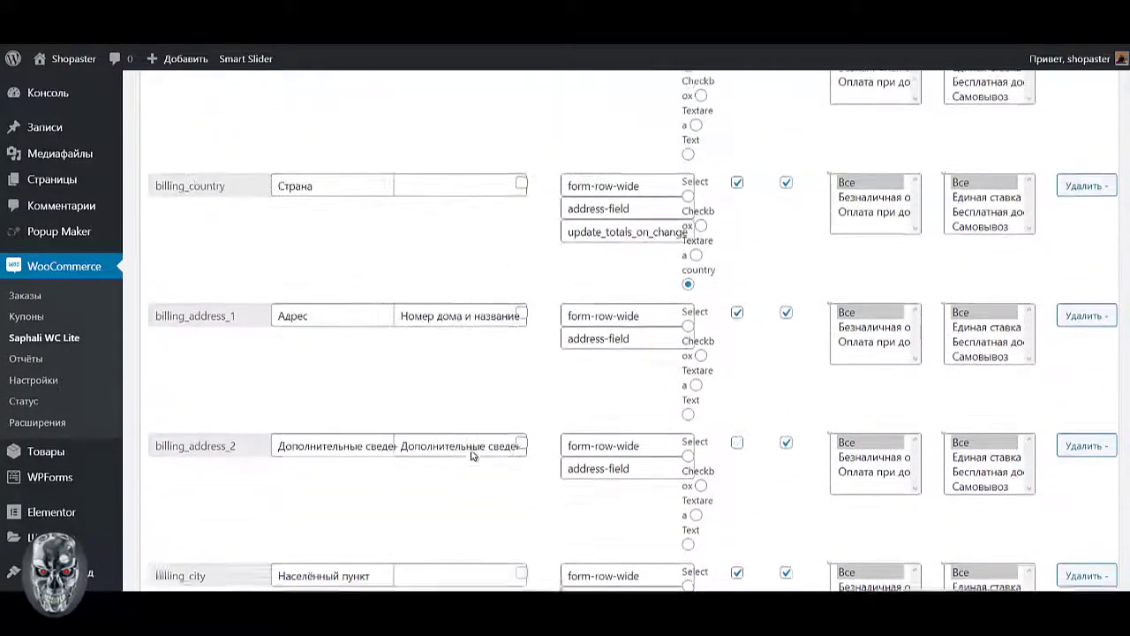
scroll(473, 453, up, 5)
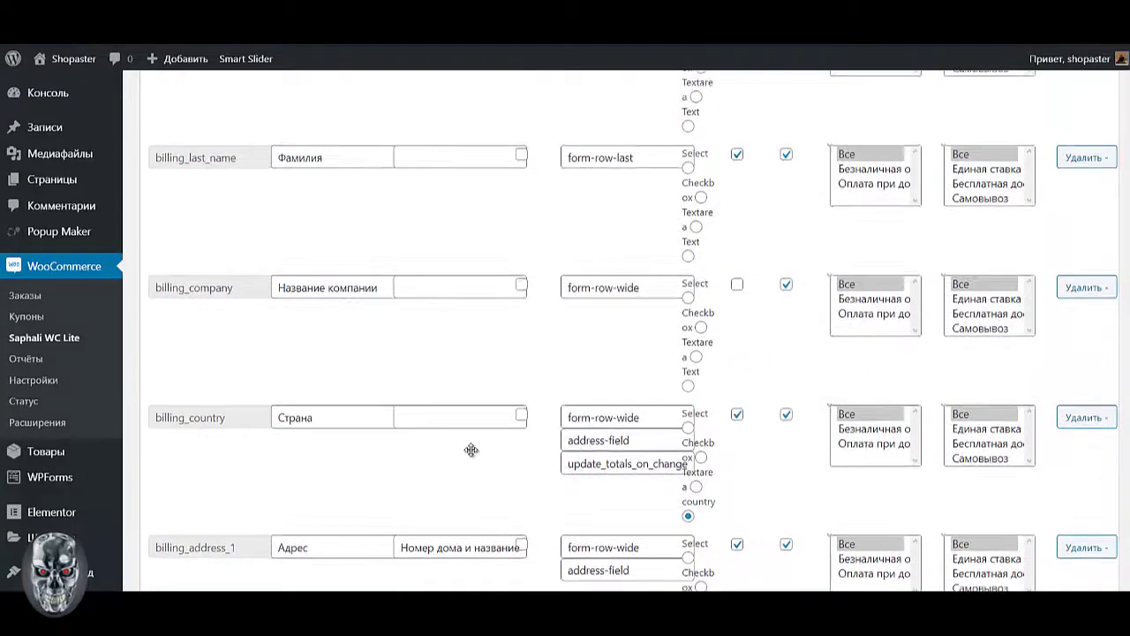
scroll(472, 449, up, 4)
scroll(471, 448, down, 3)
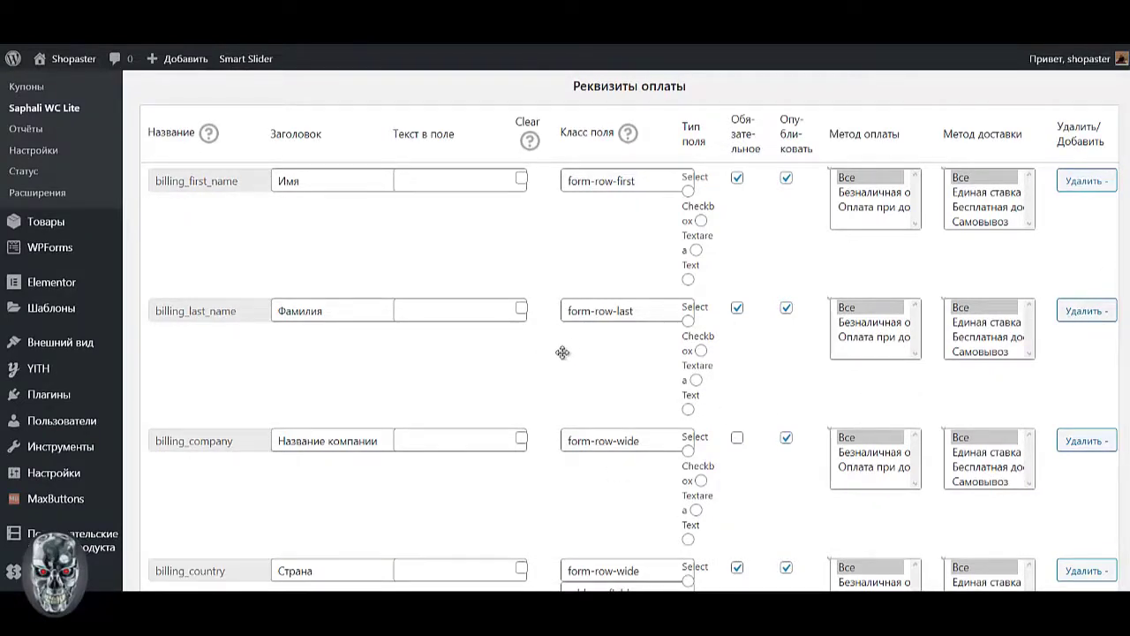
- Delete the billing_last_name, billing_company and billing_address_2 fields from the billing details (Реквизиты оплаты)
click(1097, 322)
click(1099, 322)
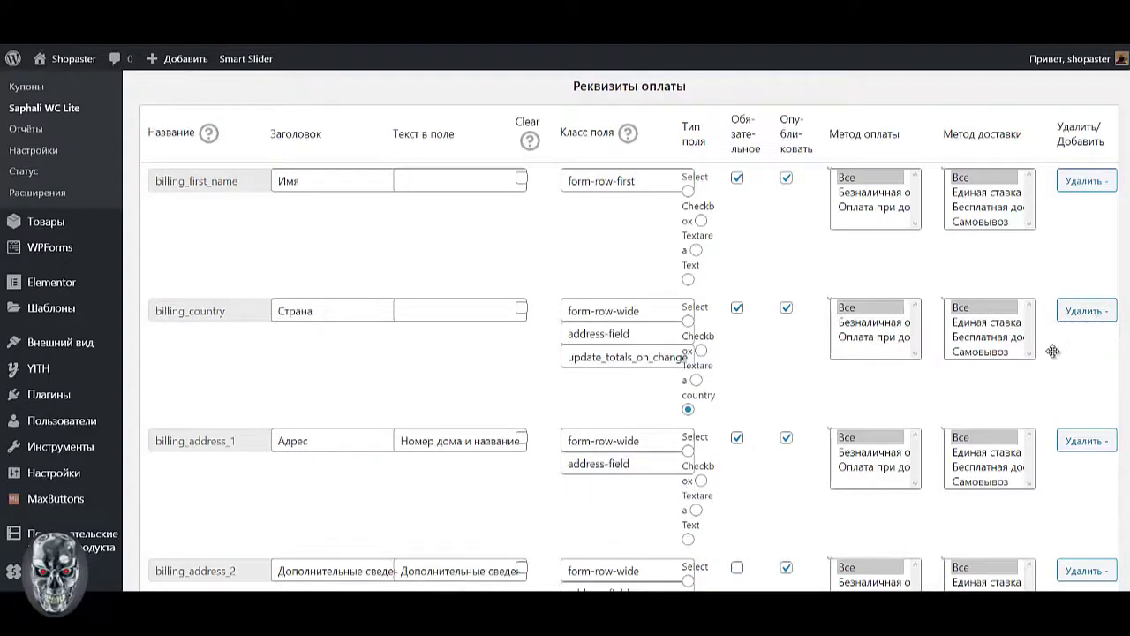
scroll(422, 397, down, 1)
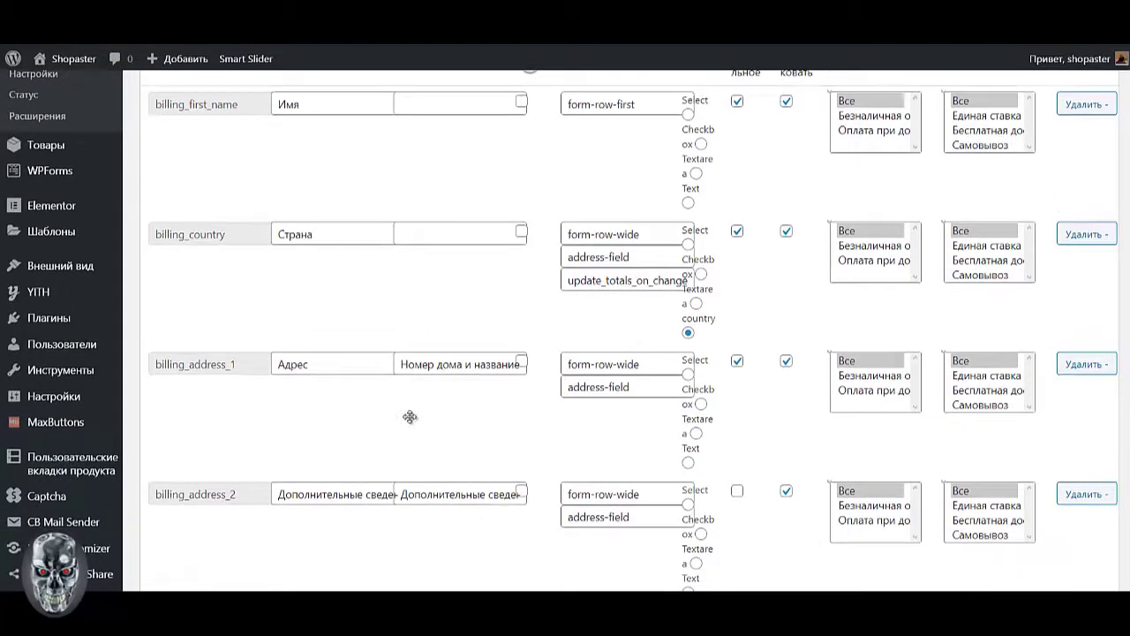
scroll(411, 419, down, 1)
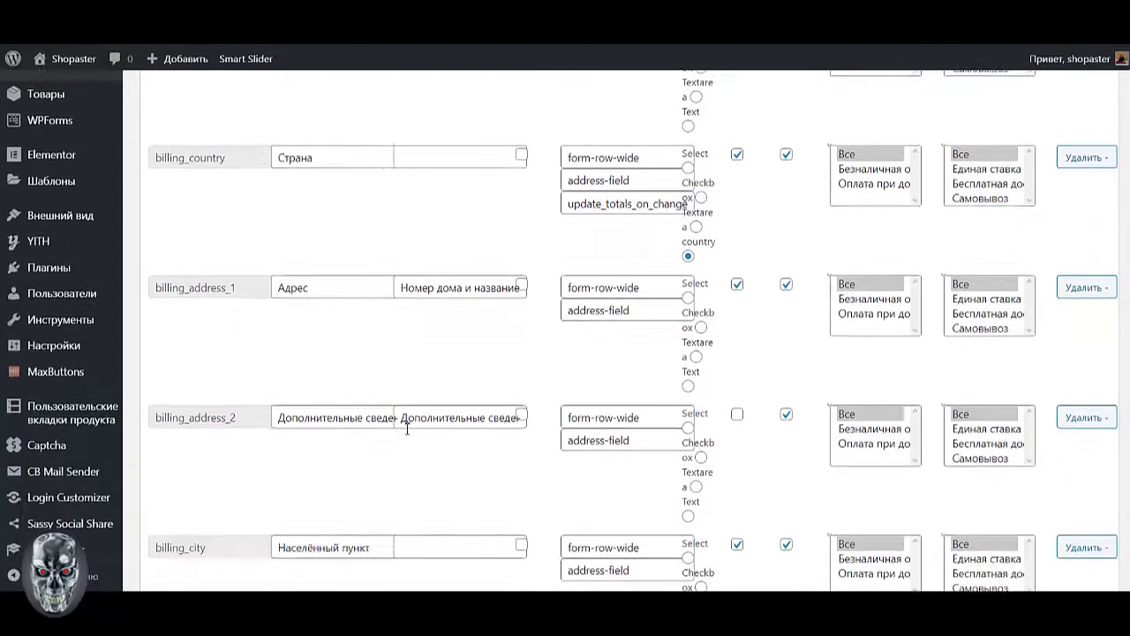
click(1086, 418)
- Review the order of the remaining billing fields from first name through email
scroll(422, 481, down, 3)
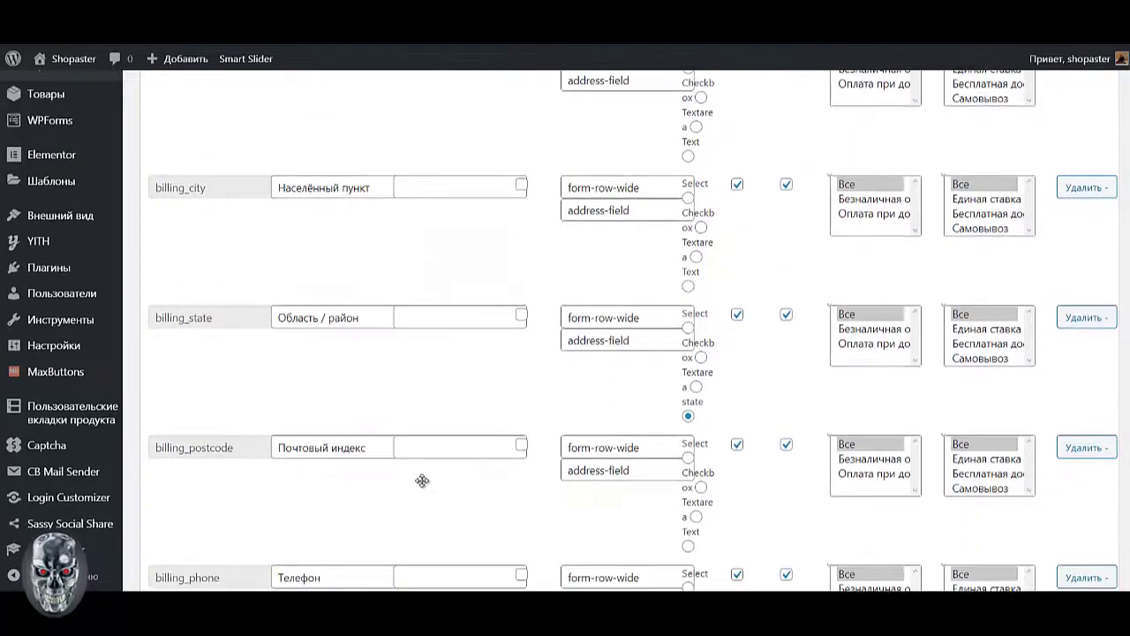
scroll(424, 477, up, 1)
scroll(424, 471, down, 1)
scroll(424, 474, down, 1)
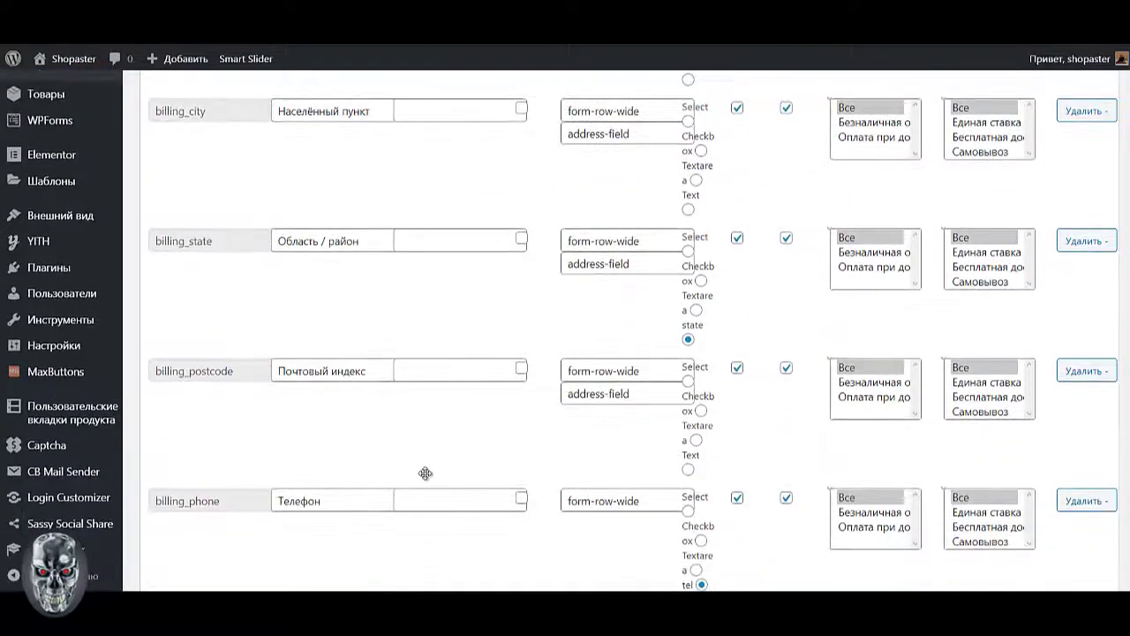
scroll(425, 473, down, 3)
scroll(423, 473, up, 2)
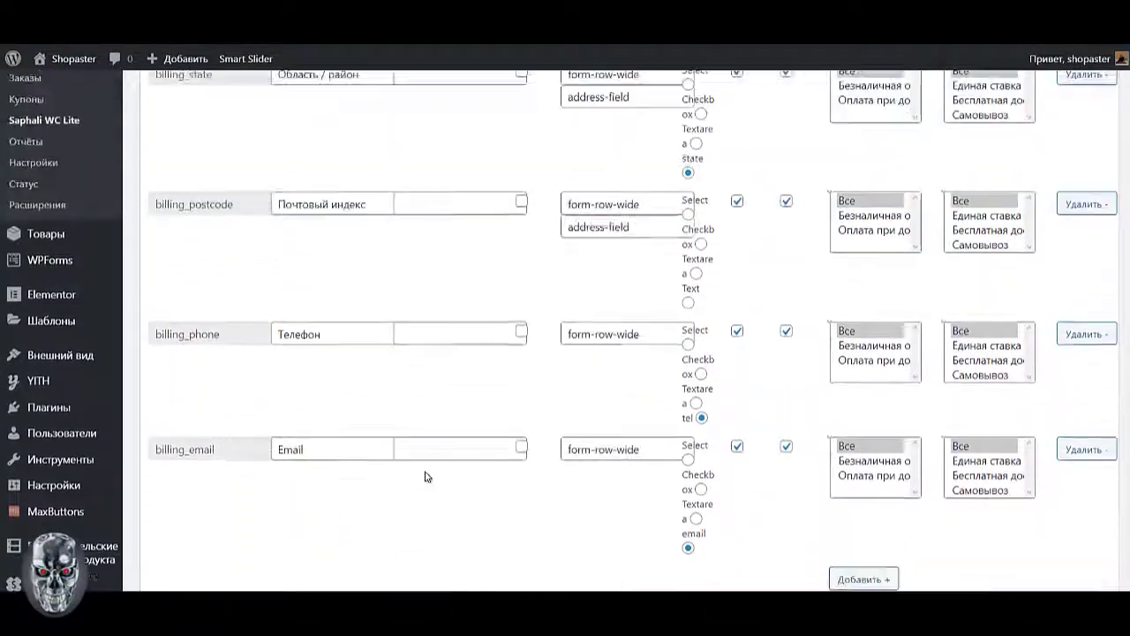
scroll(424, 477, up, 8)
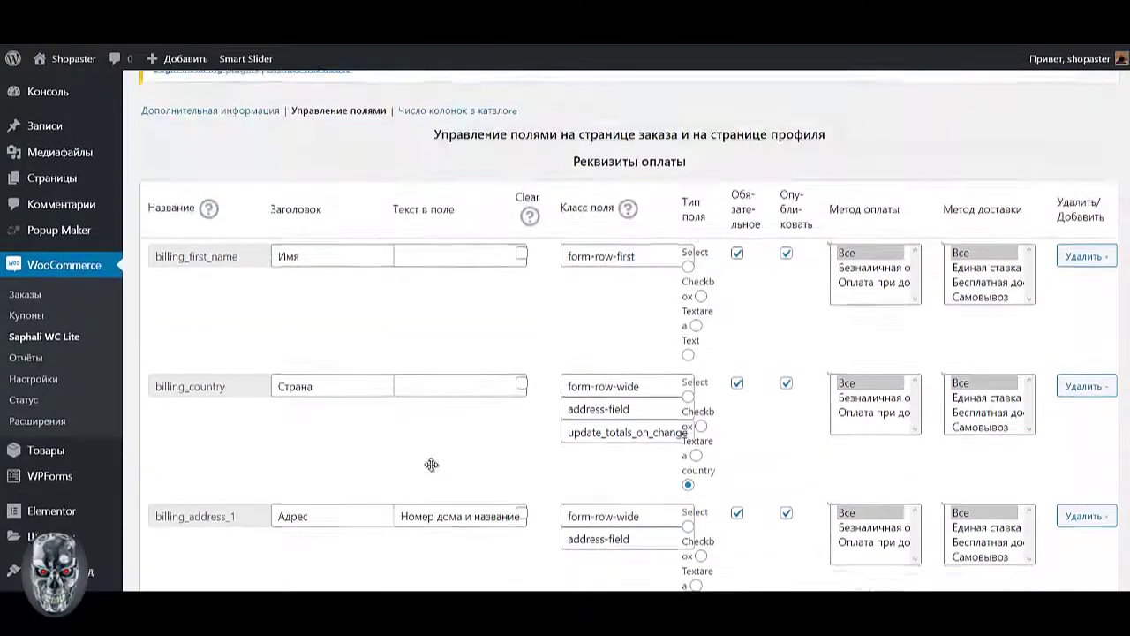
scroll(431, 465, down, 2)
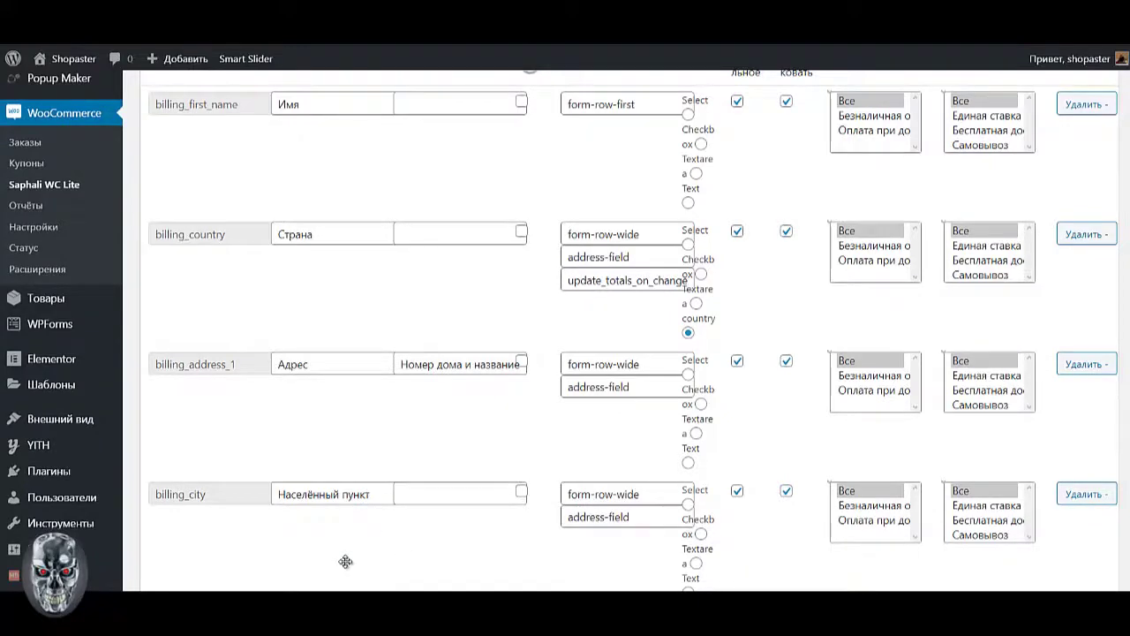
- Reorder the billing fields after billing_country as billing_state, billing_postcode, billing_city and billing_address_1
drag(345, 556, 334, 478)
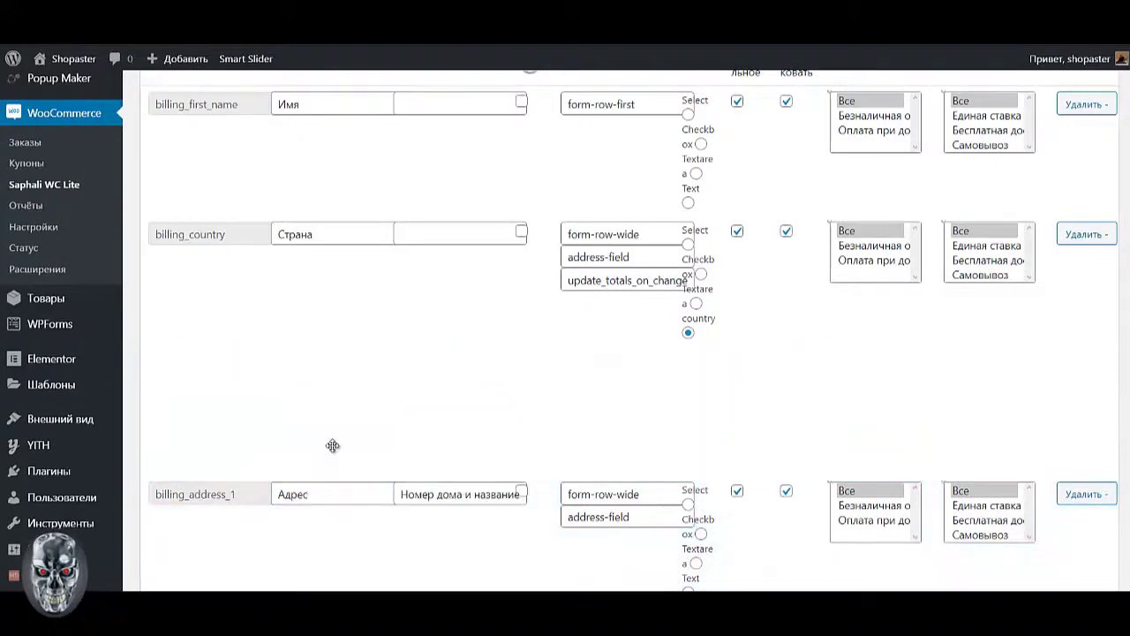
scroll(332, 447, down, 3)
drag(340, 514, 341, 257)
scroll(377, 469, down, 3)
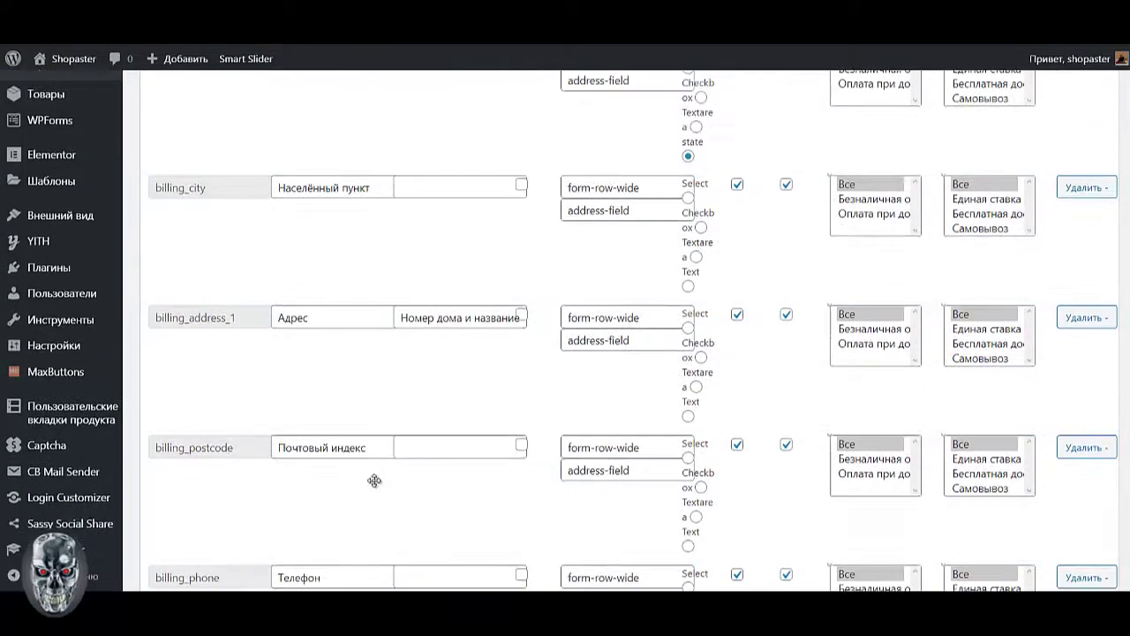
scroll(373, 510, up, 2)
drag(372, 557, 350, 326)
scroll(356, 391, down, 2)
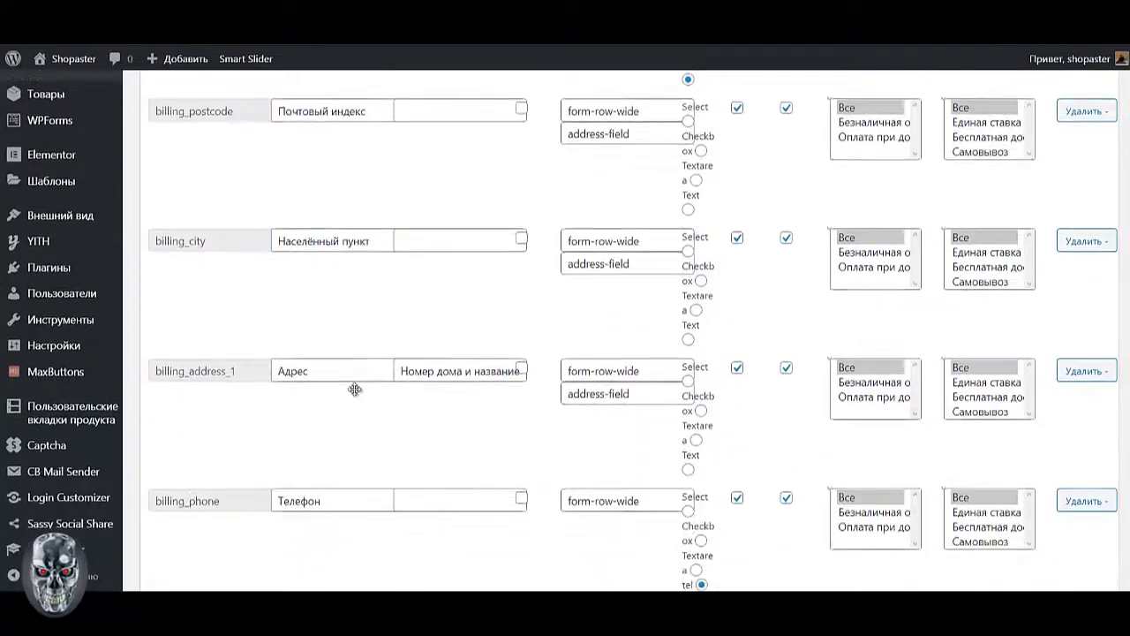
- Delete the shipping_last_name, shipping_company and shipping_address_2 fields from the shipping details (Реквизиты доставки)
scroll(356, 391, down, 4)
scroll(354, 390, down, 2)
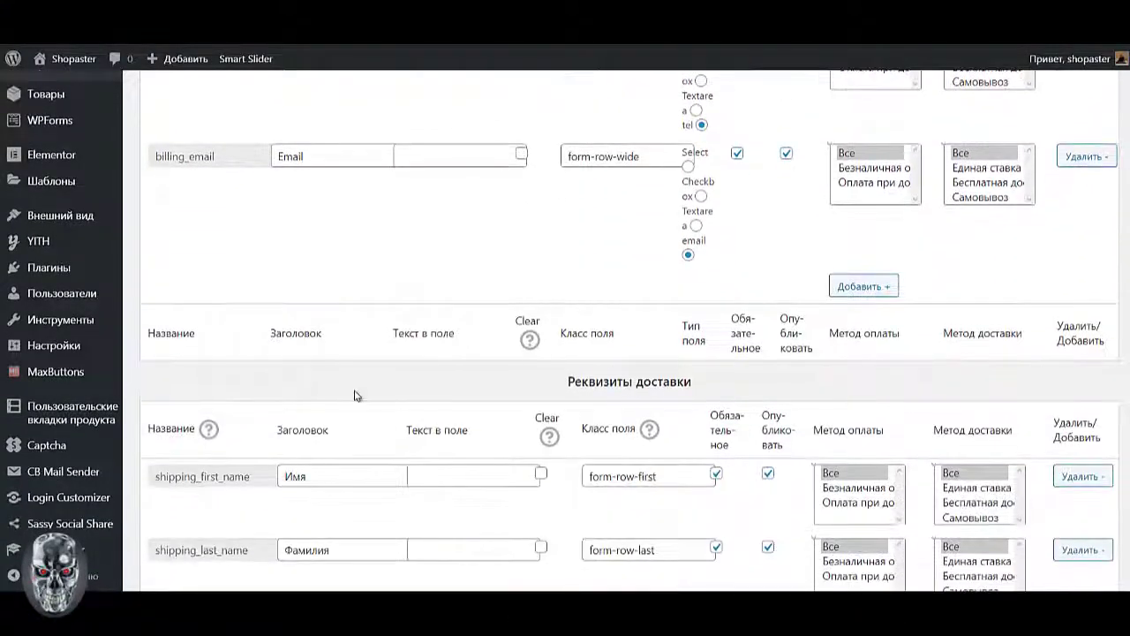
scroll(355, 393, down, 4)
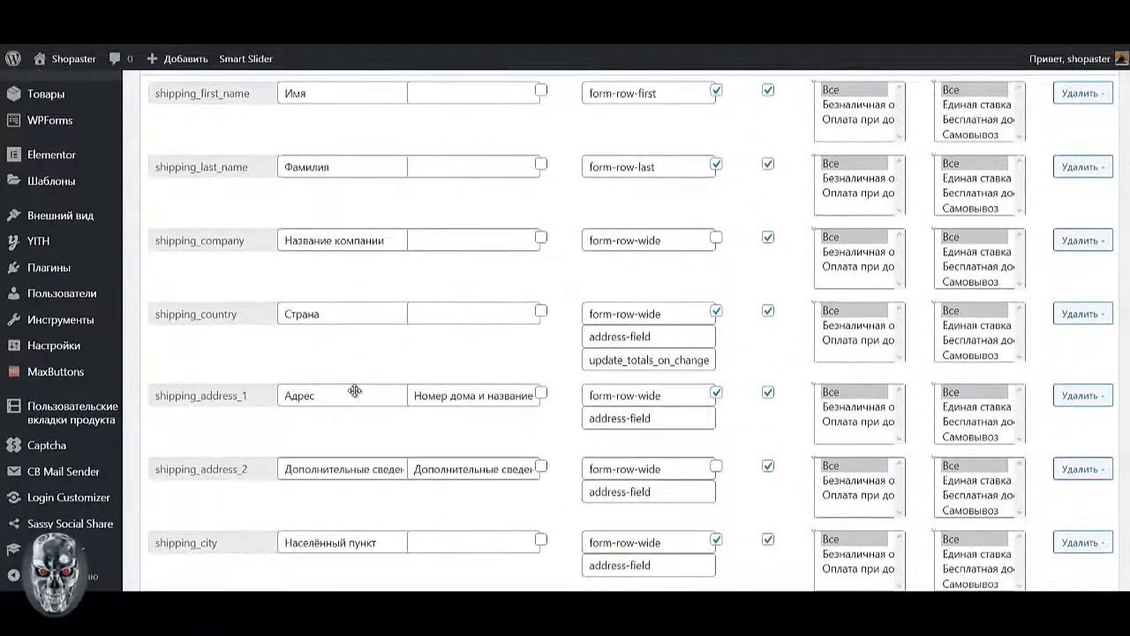
click(1082, 240)
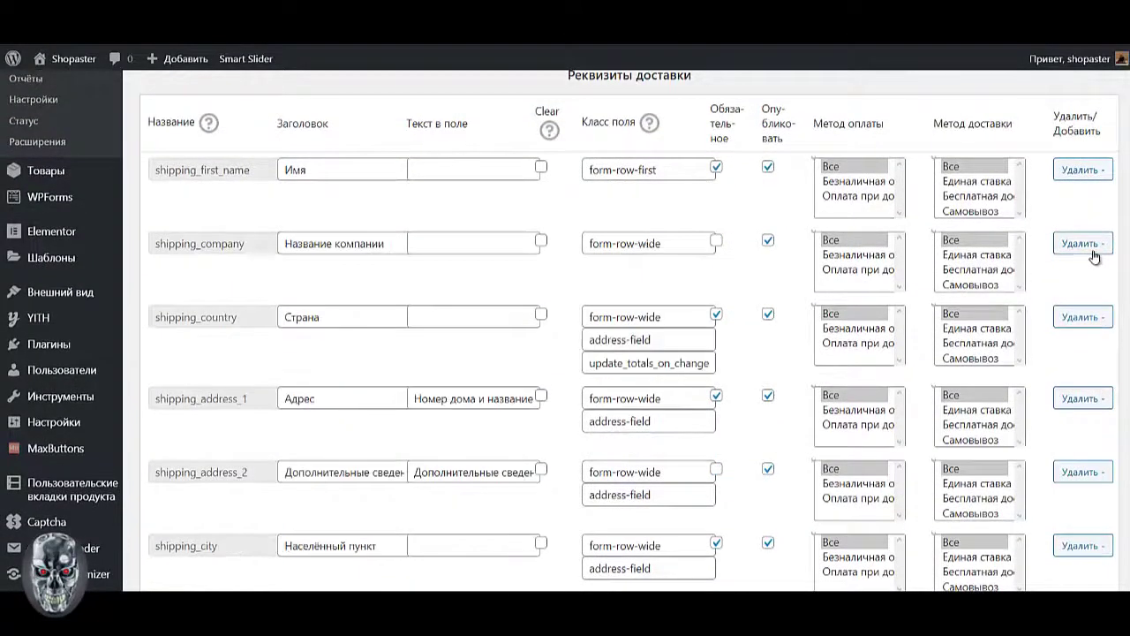
click(1087, 249)
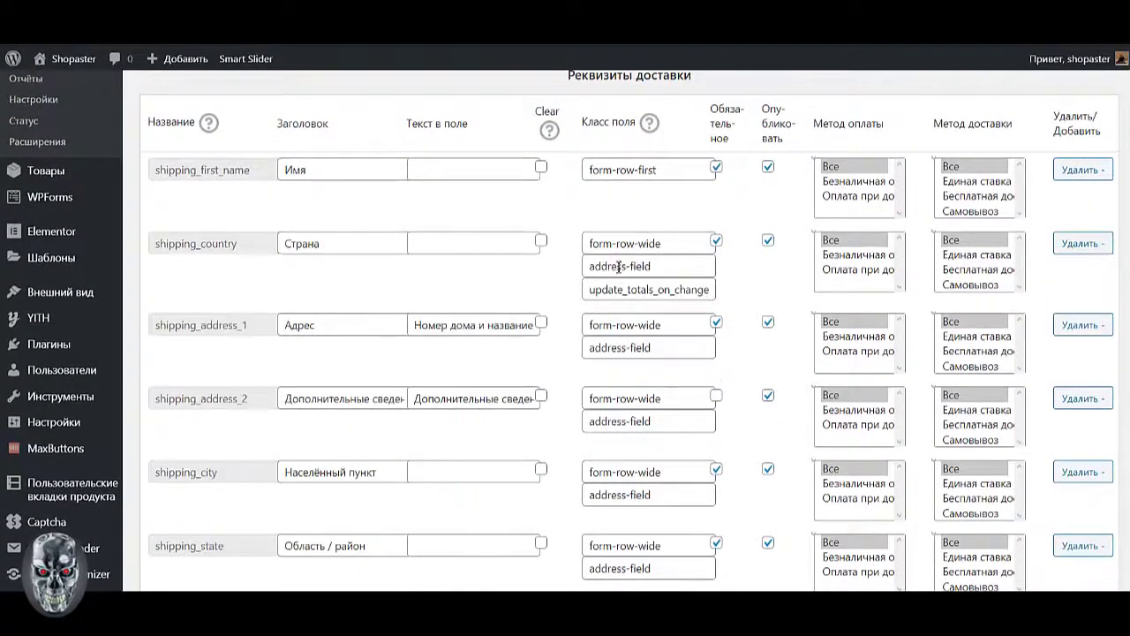
click(1073, 399)
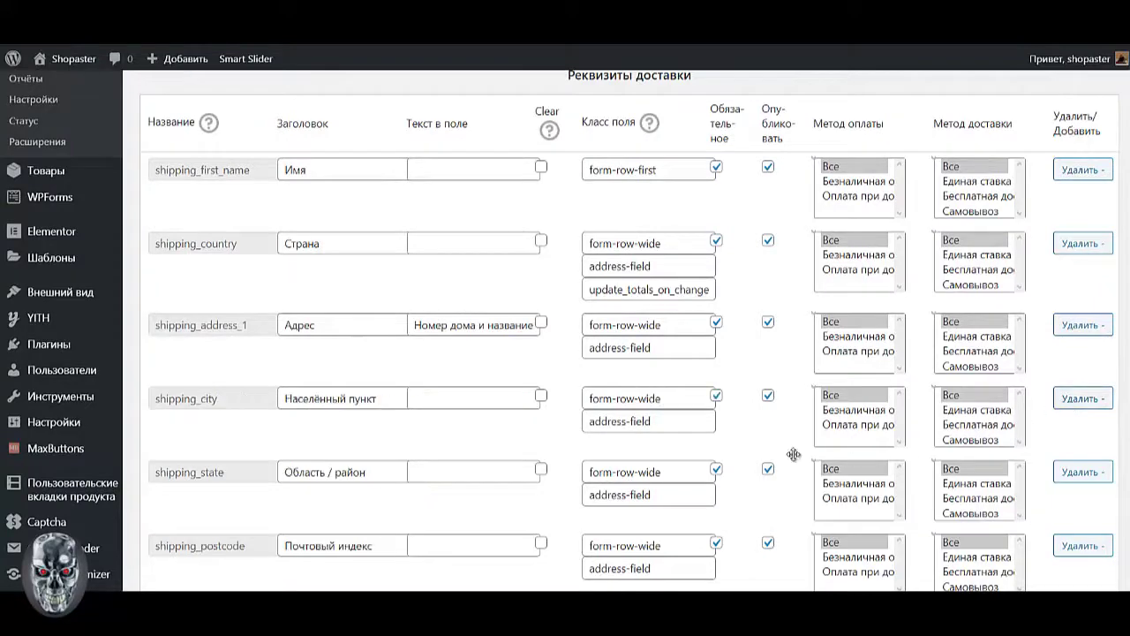
- Reorder the shipping fields after shipping_country as shipping_state, shipping_postcode, shipping_city and shipping_address_1
scroll(596, 451, down, 1)
scroll(596, 451, up, 2)
scroll(598, 439, down, 1)
drag(369, 399, 374, 327)
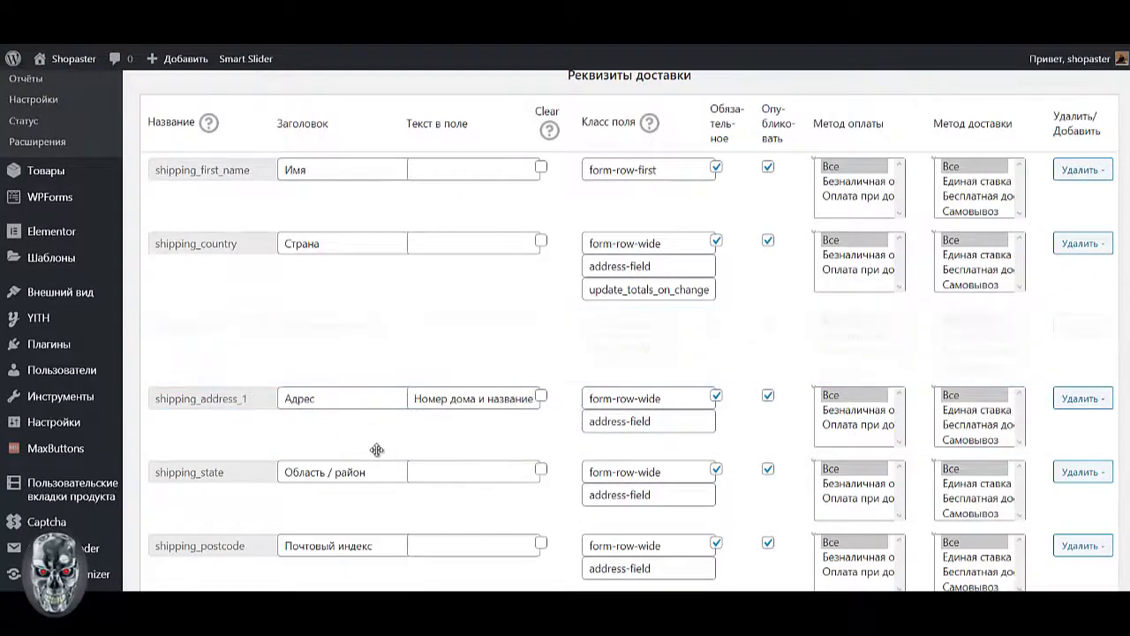
drag(378, 555, 360, 336)
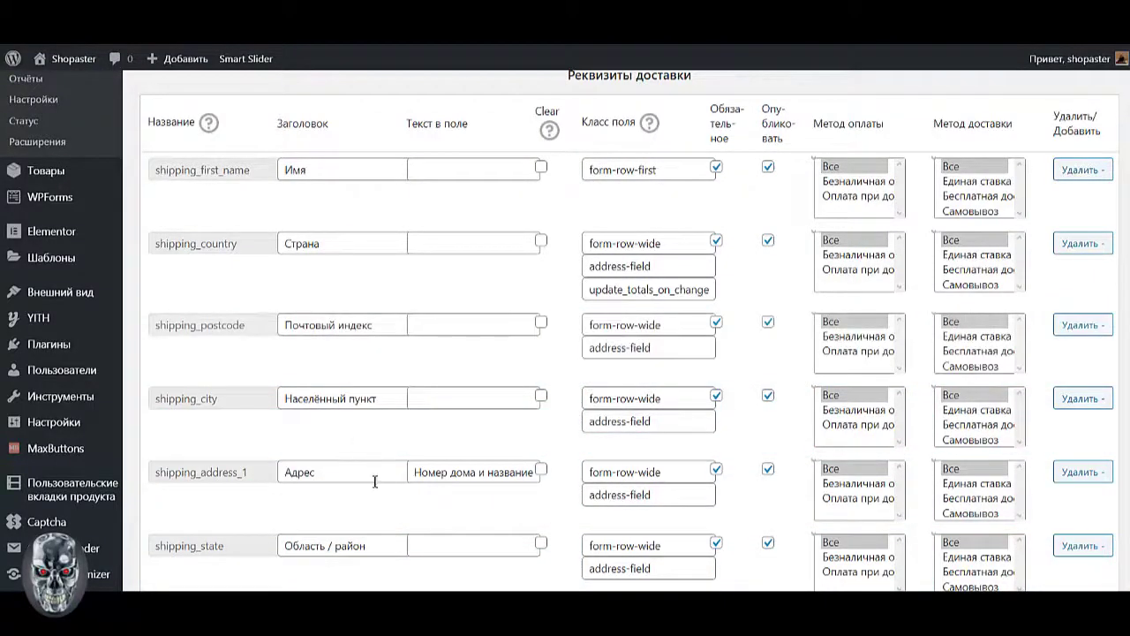
drag(378, 577, 375, 346)
- Compare the field order in the billing and shipping details and check the additional fields section
scroll(398, 371, up, 3)
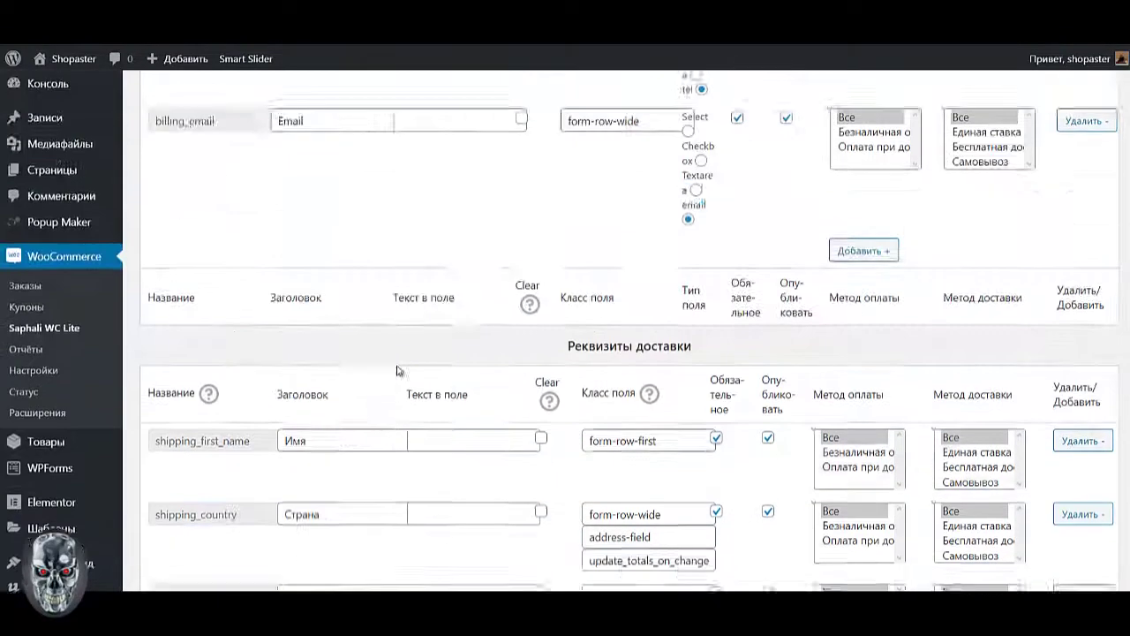
scroll(399, 370, up, 8)
scroll(404, 366, down, 3)
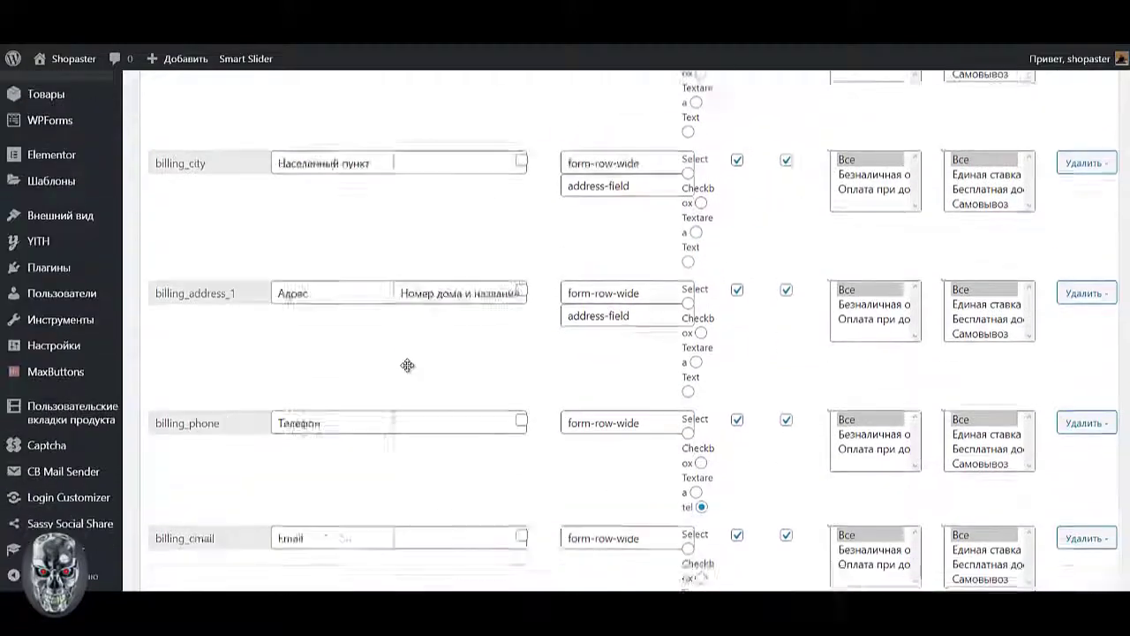
scroll(407, 365, down, 10)
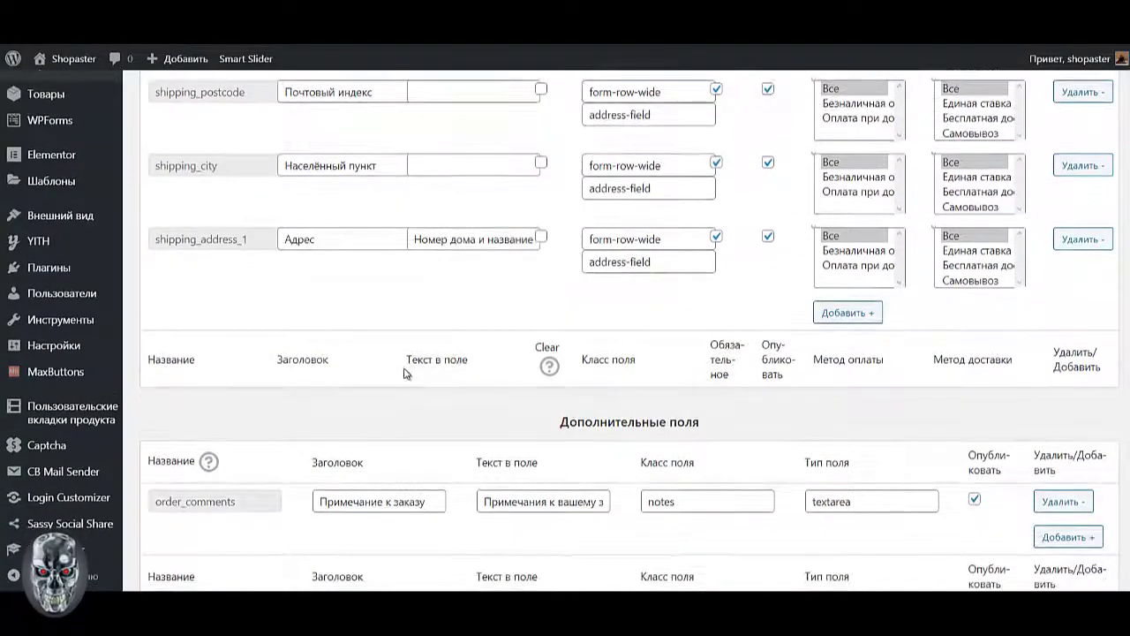
scroll(406, 374, up, 5)
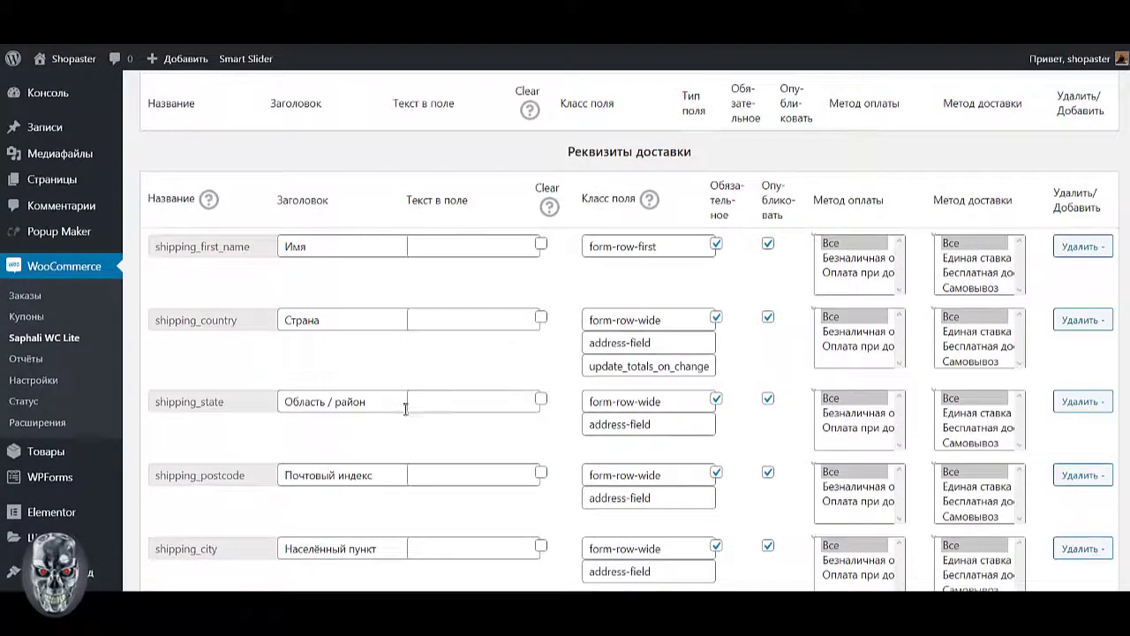
scroll(405, 408, down, 1)
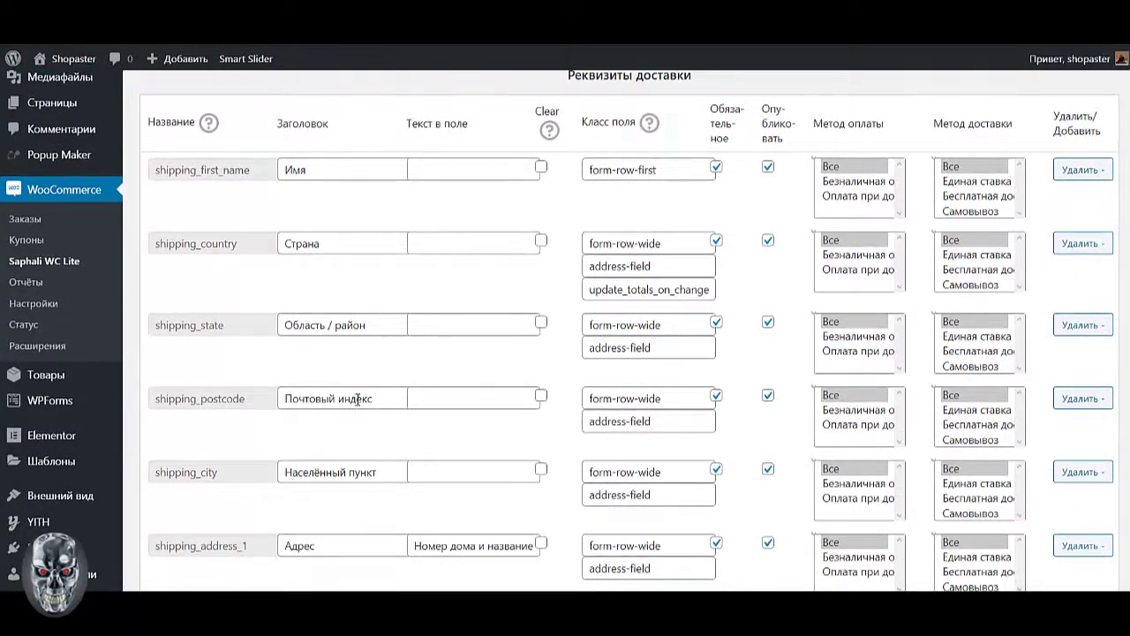
scroll(388, 249, up, 10)
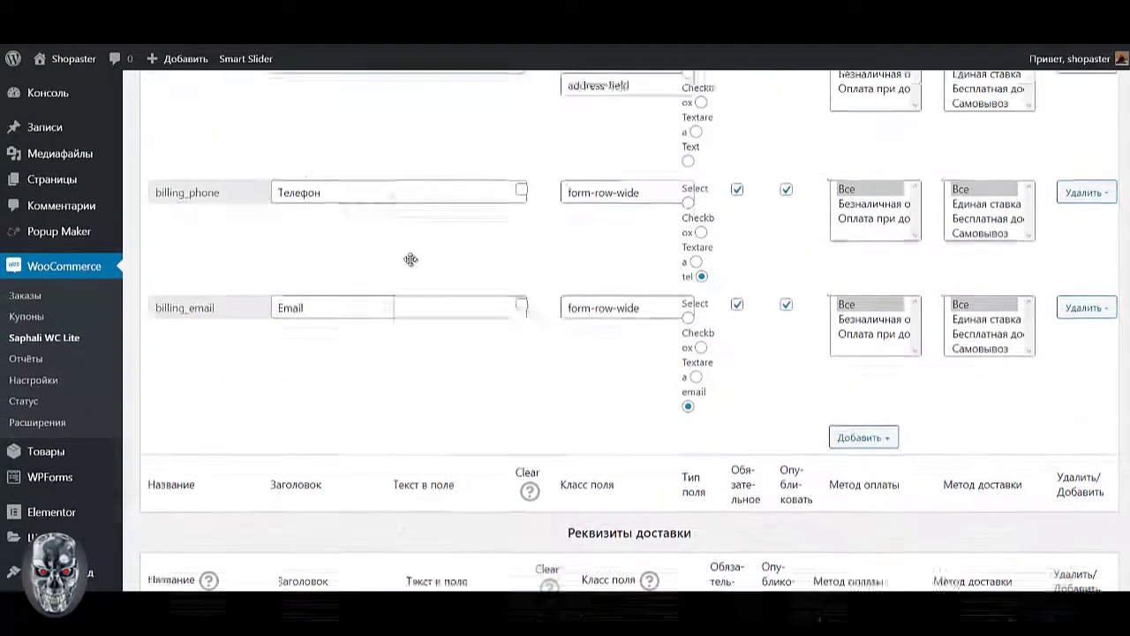
- Review the remaining billing fields, including phone and email, against the shipping fields in Реквизиты доставки before saving
scroll(412, 257, up, 5)
scroll(413, 258, down, 12)
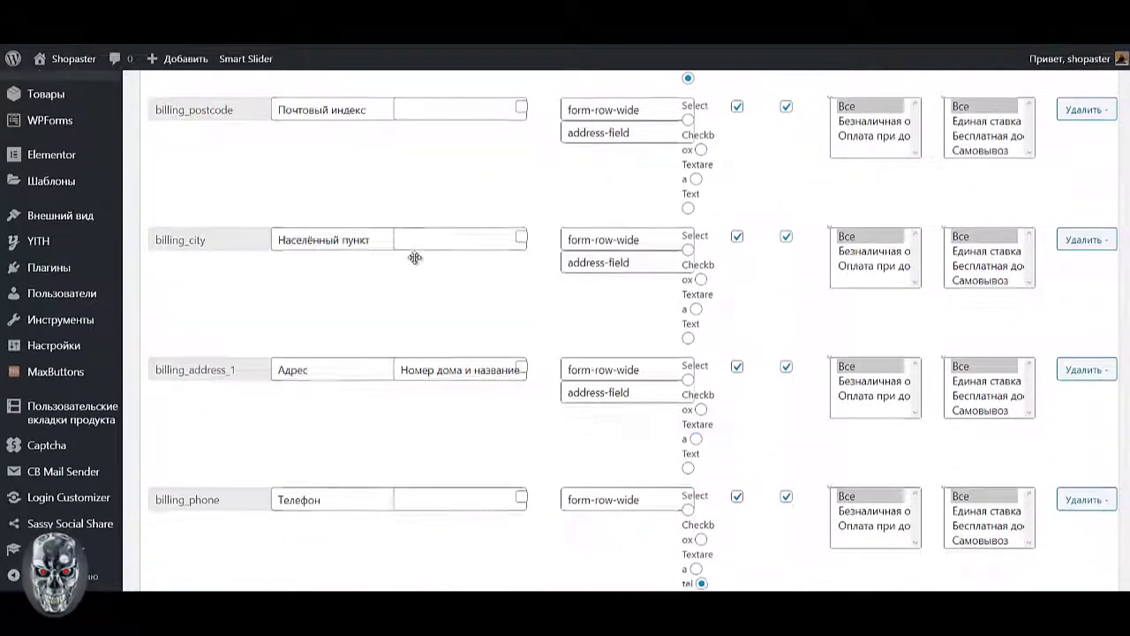
scroll(411, 283, down, 5)
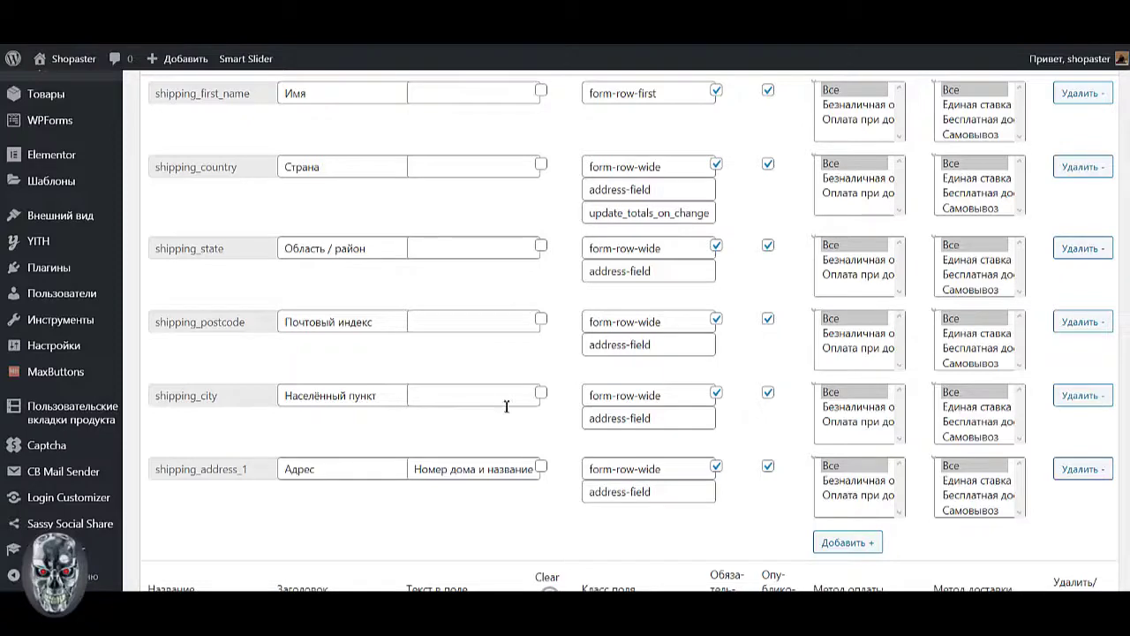
scroll(446, 395, up, 1)
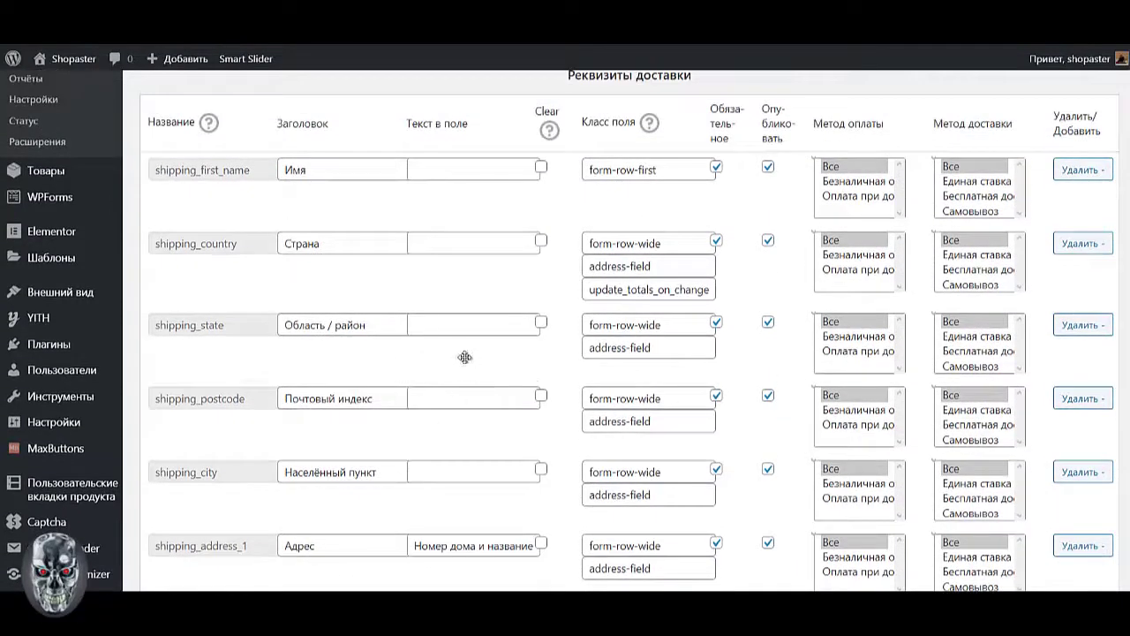
scroll(446, 424, up, 8)
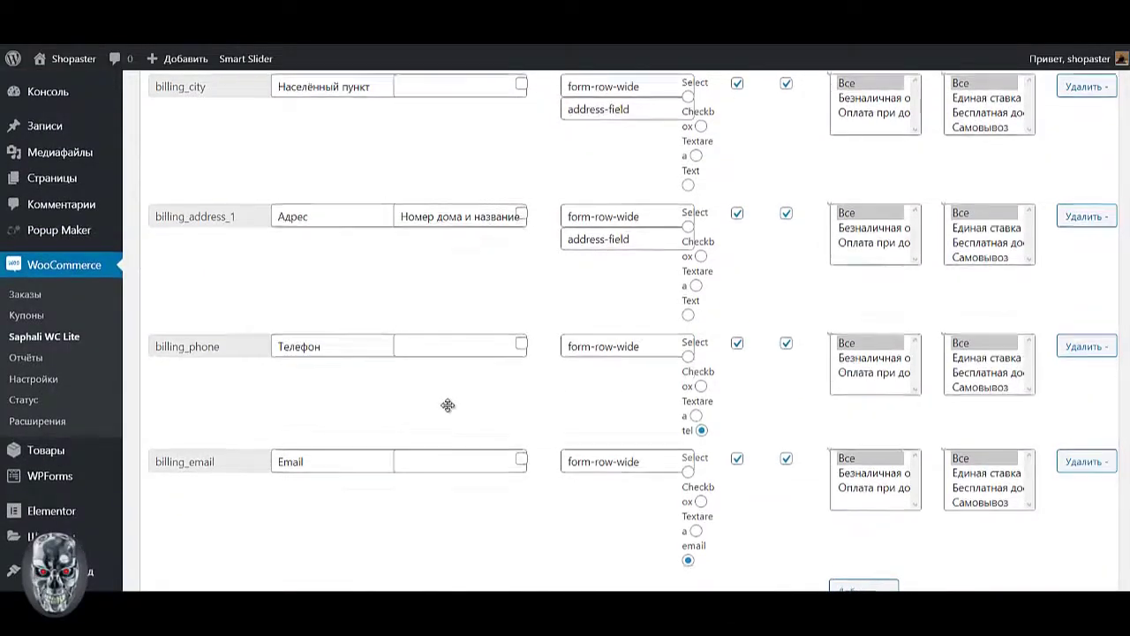
scroll(448, 404, down, 8)
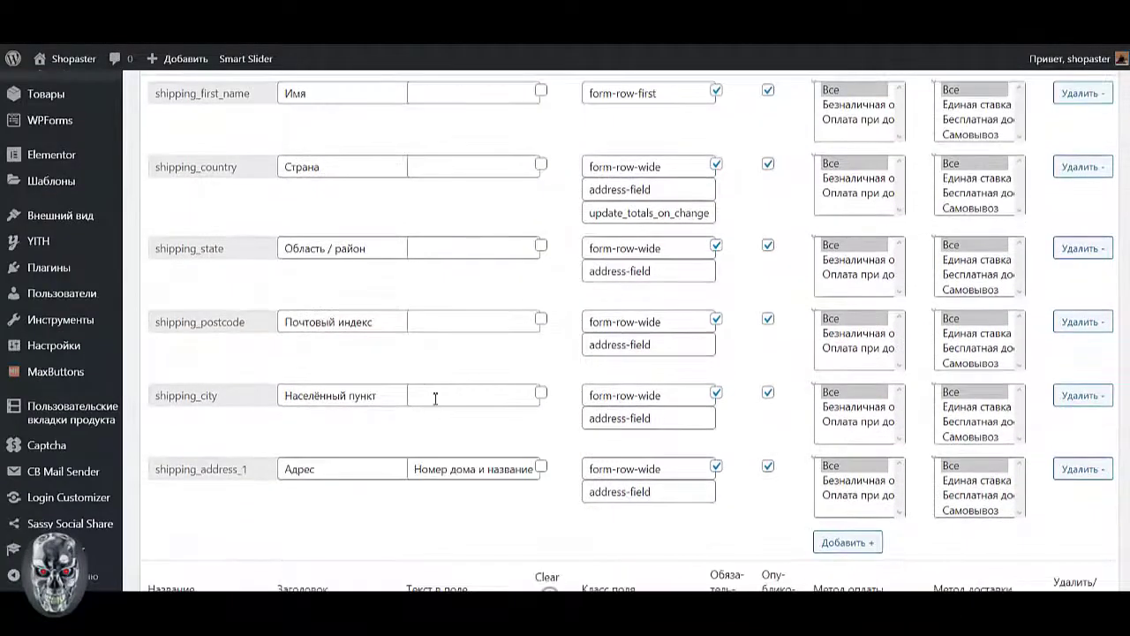
scroll(537, 347, up, 6)
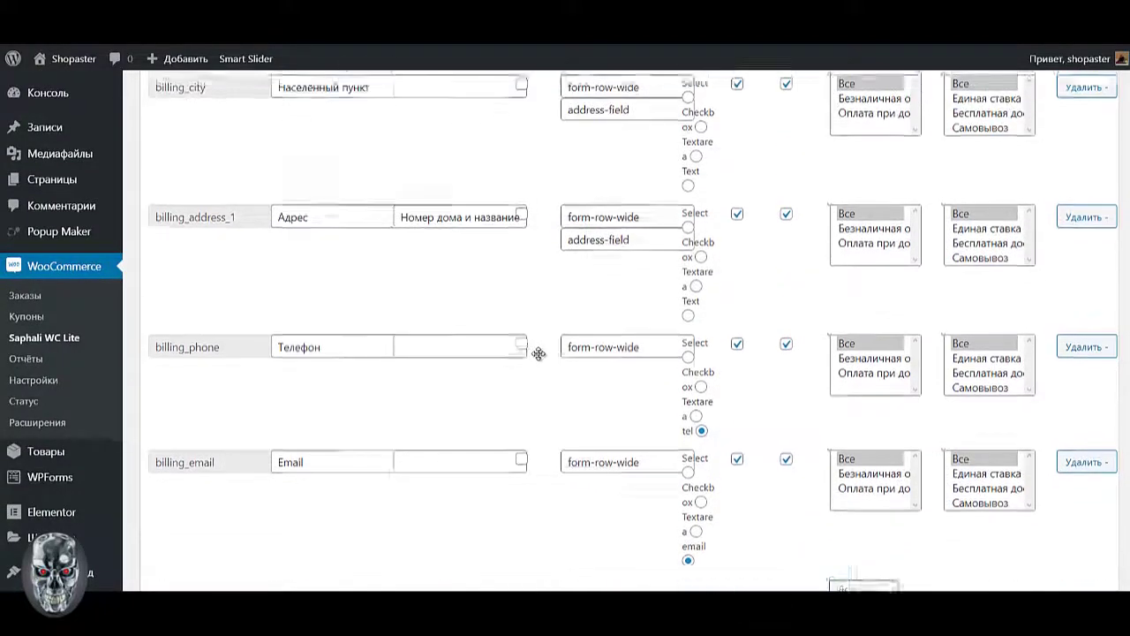
scroll(538, 353, down, 6)
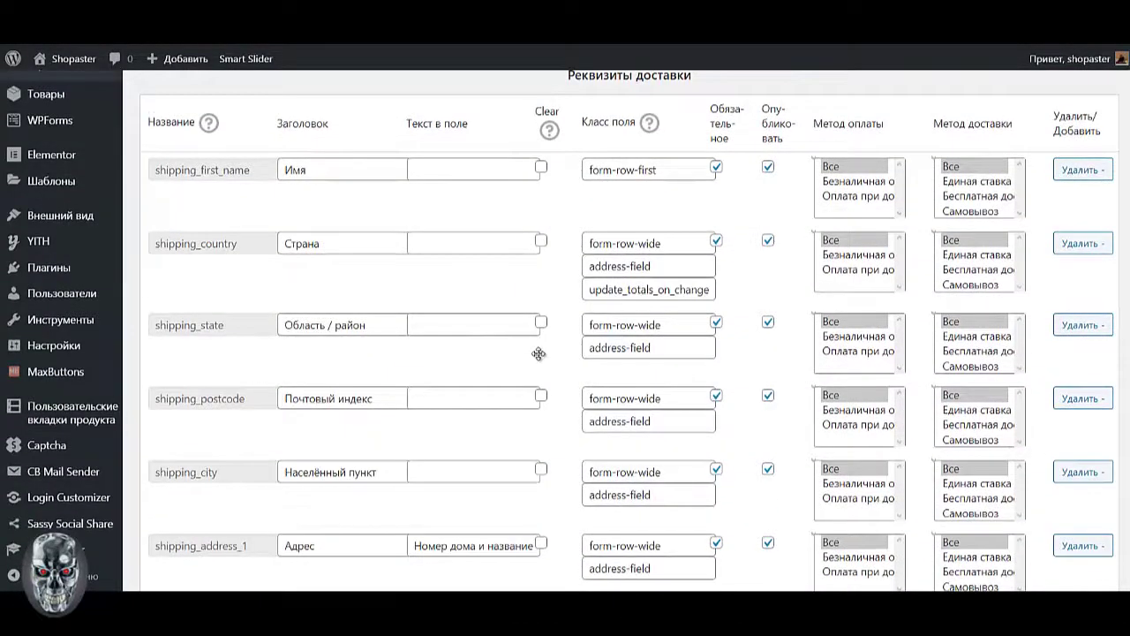
scroll(537, 354, down, 1)
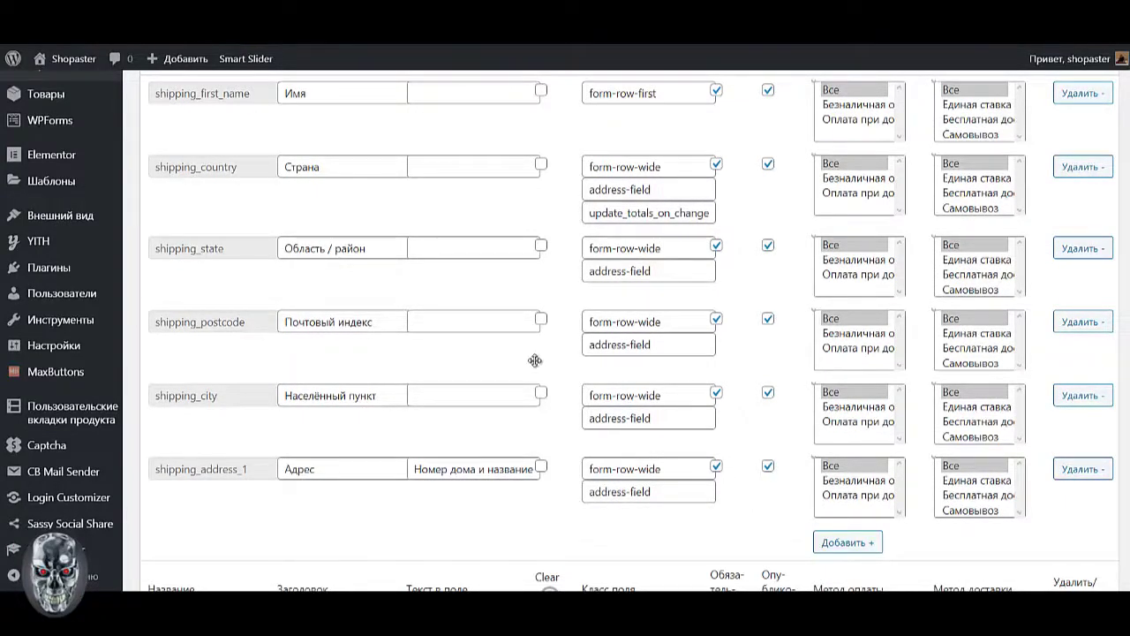
scroll(531, 365, down, 4)
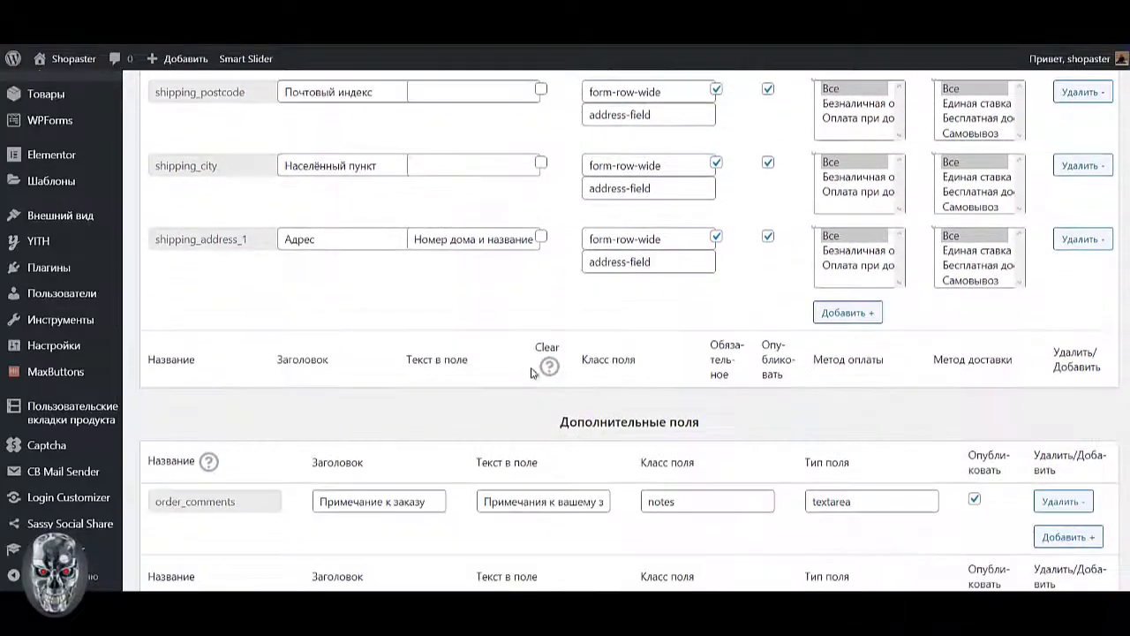
scroll(530, 371, up, 3)
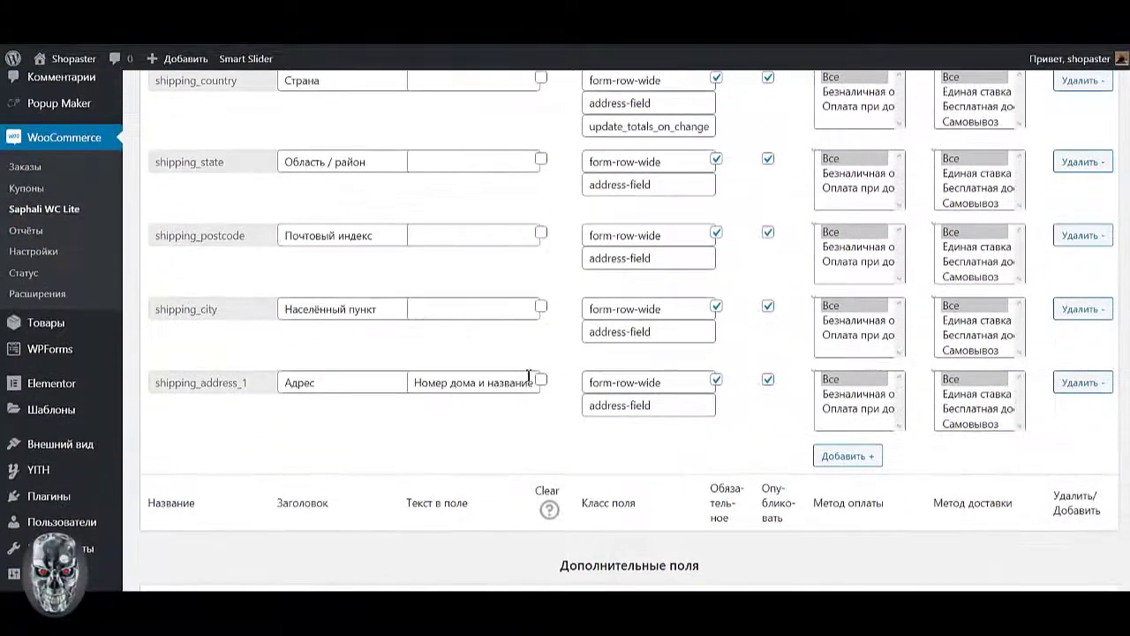
scroll(530, 378, up, 4)
scroll(530, 378, down, 3)
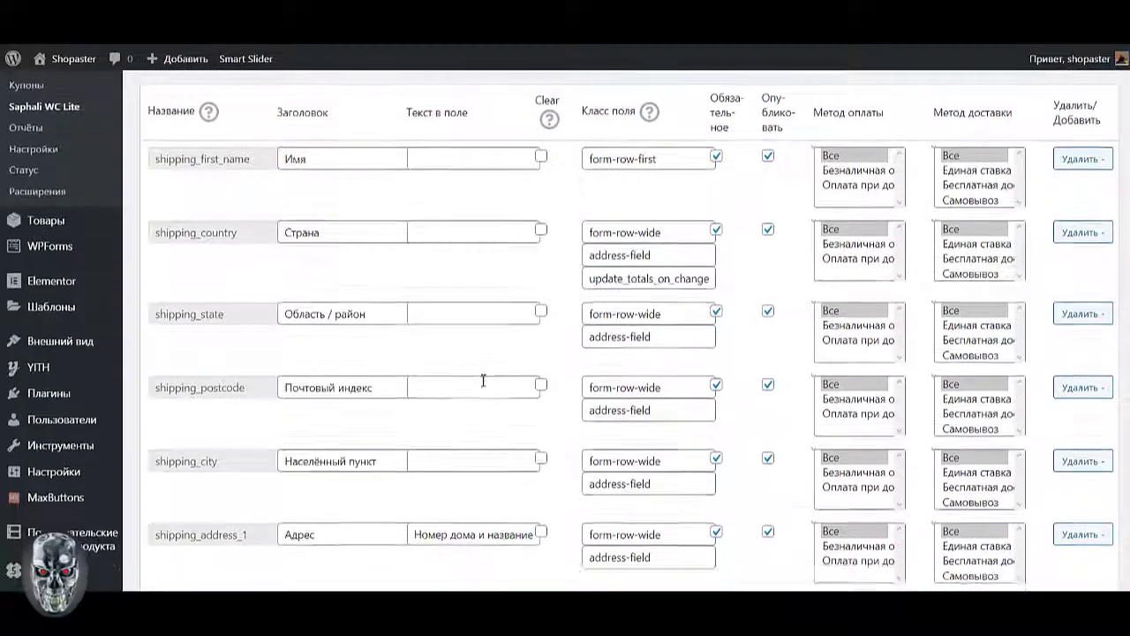
scroll(483, 381, down, 2)
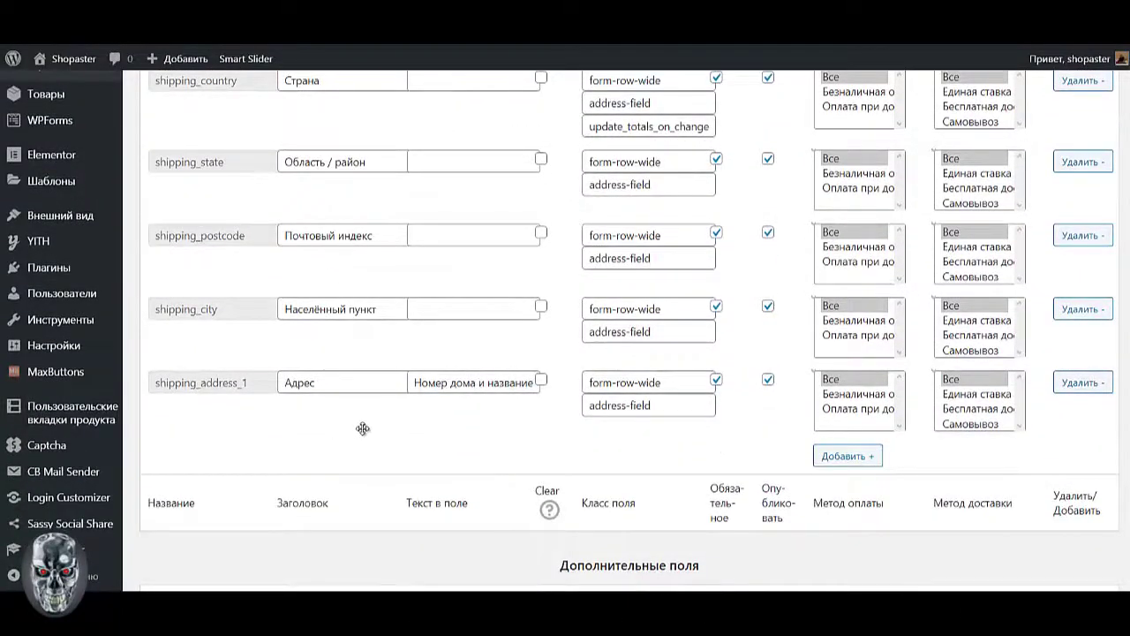
scroll(442, 323, up, 8)
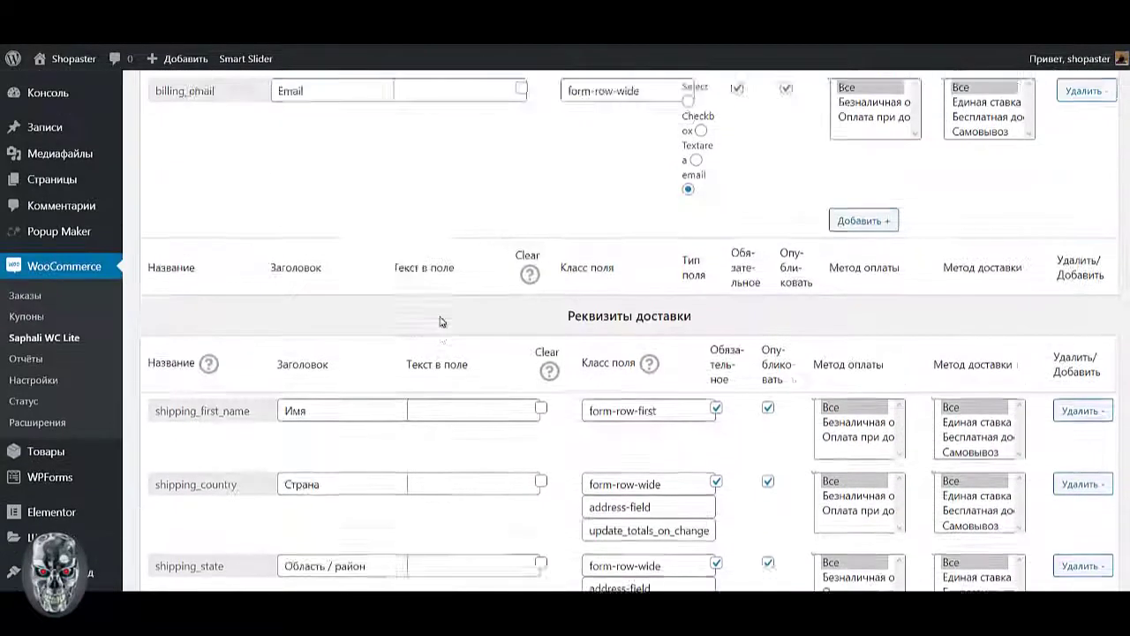
scroll(447, 272, up, 5)
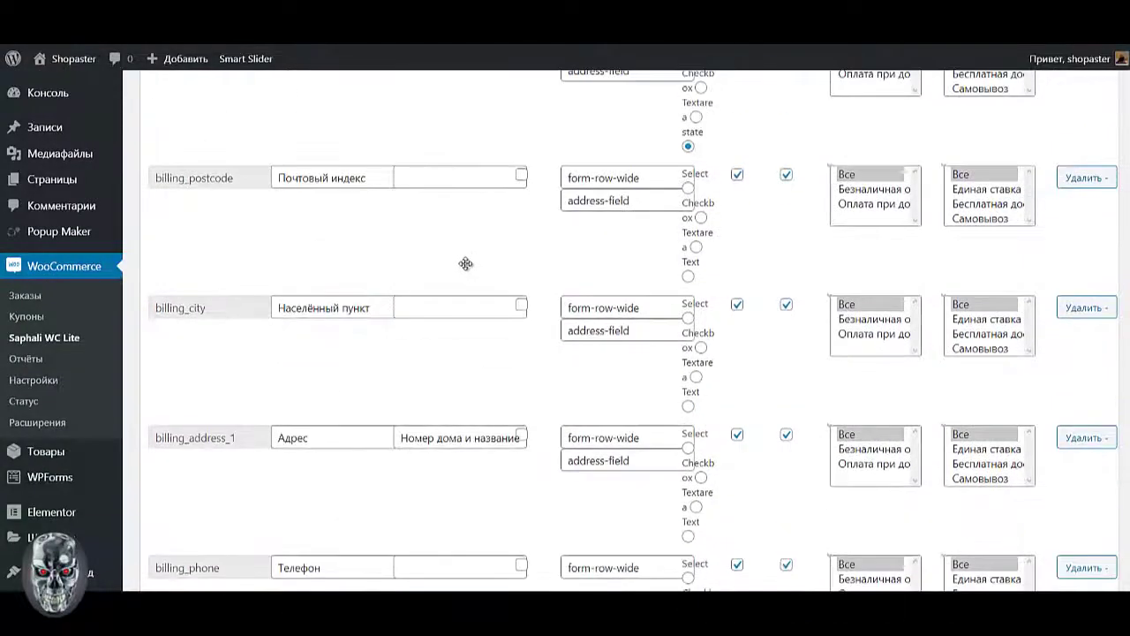
scroll(426, 268, up, 3)
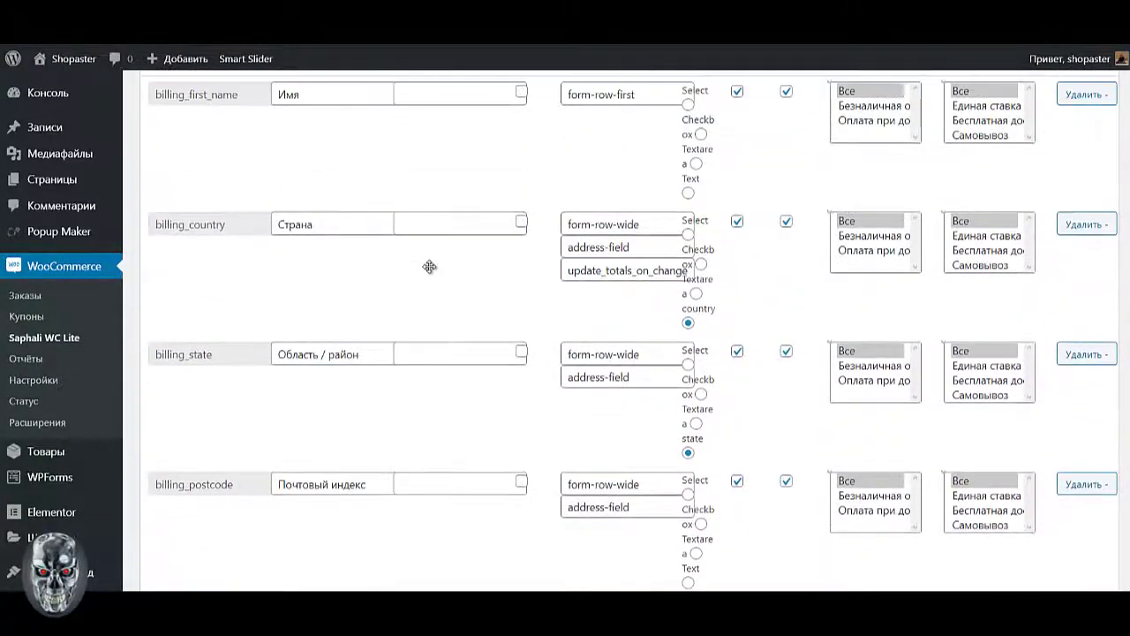
scroll(430, 267, down, 2)
scroll(431, 266, down, 8)
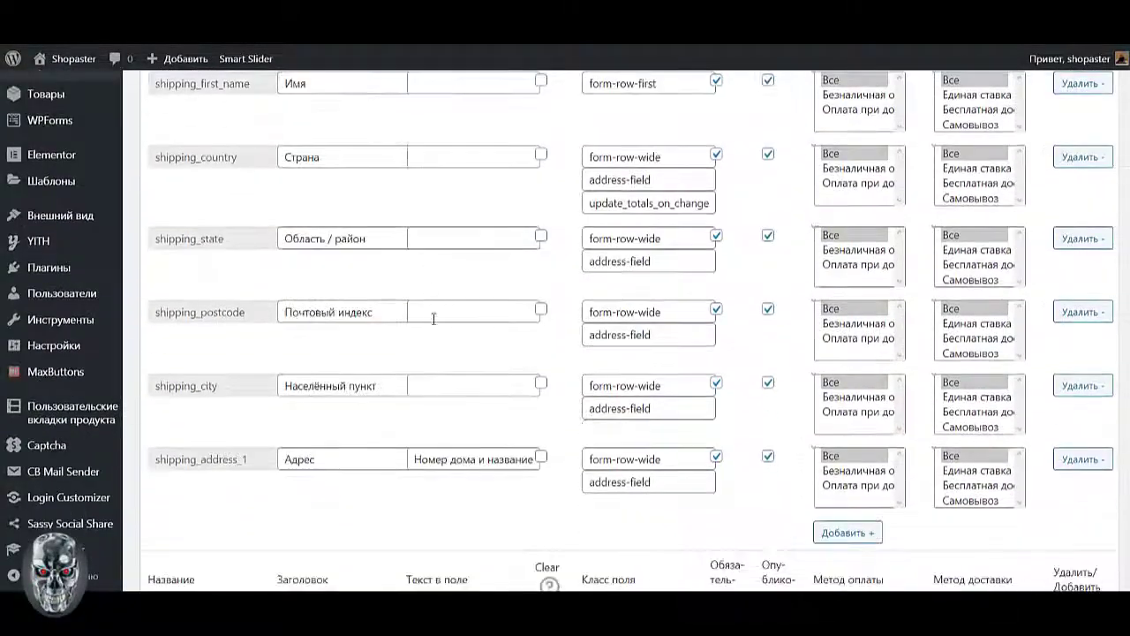
scroll(438, 443, up, 1)
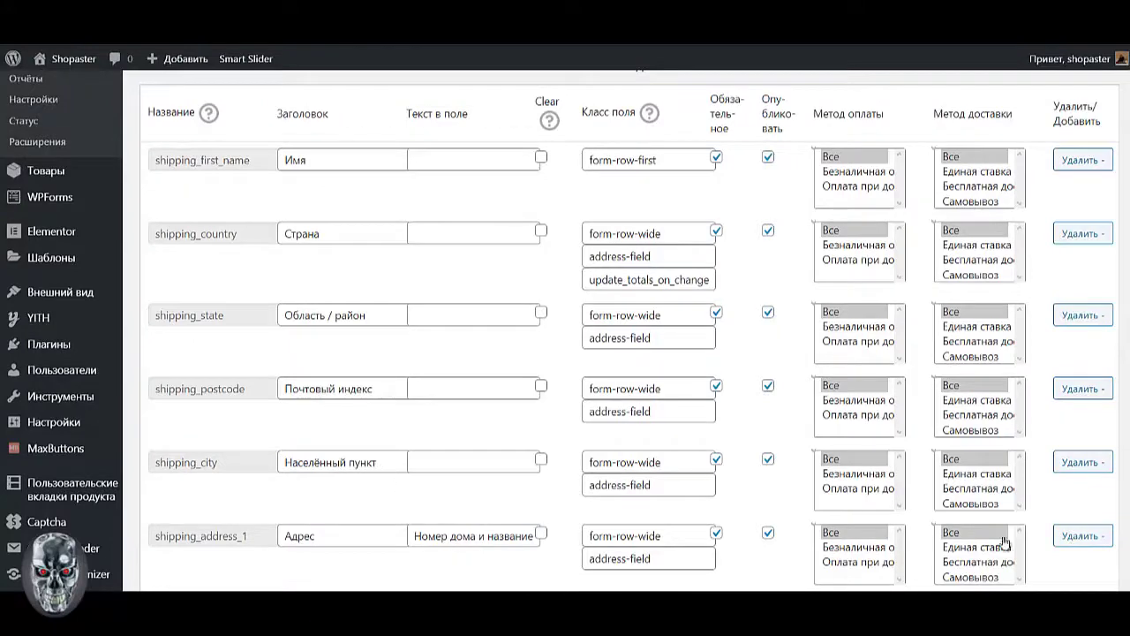
- Save the edited checkout field configuration, keeping order_comments in the additional fields (Дополнительные поля)
scroll(734, 492, down, 4)
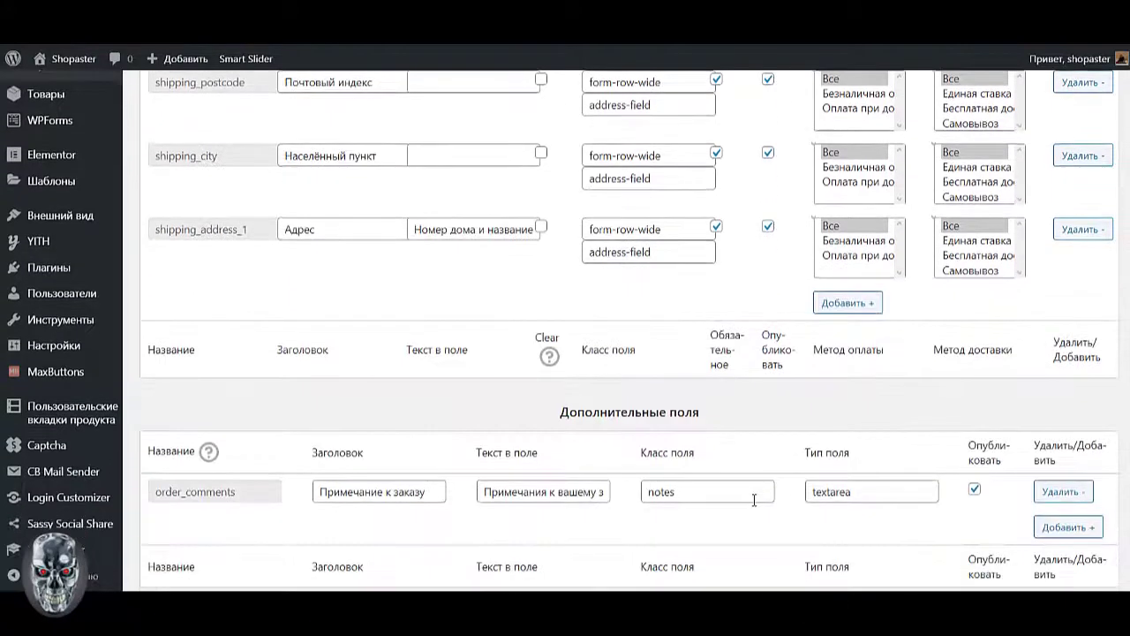
scroll(754, 501, down, 2)
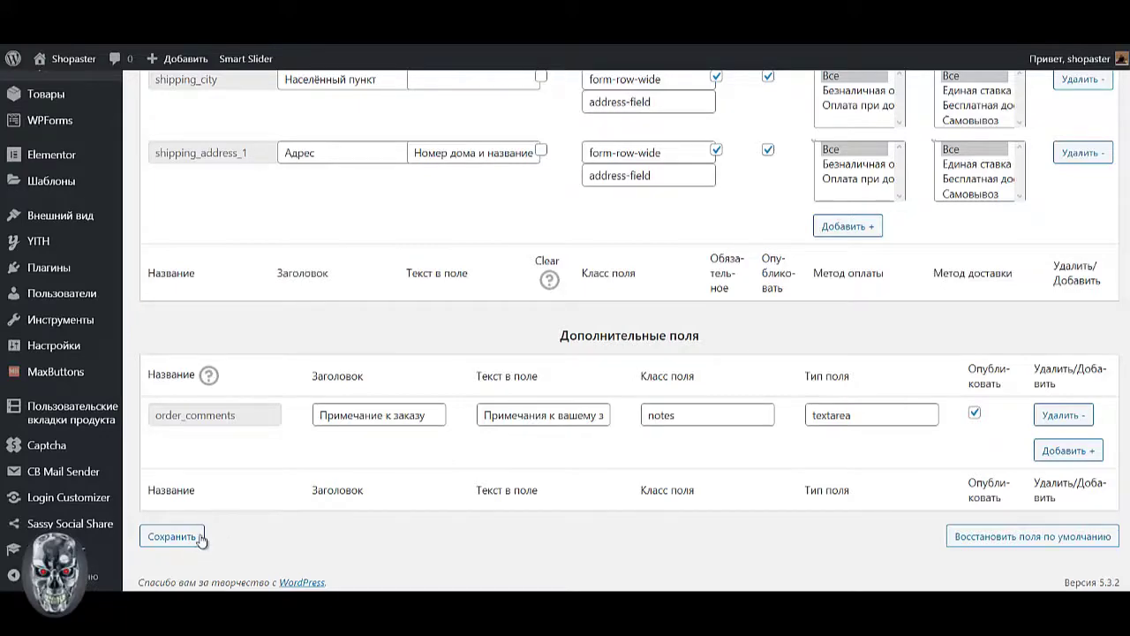
click(171, 537)
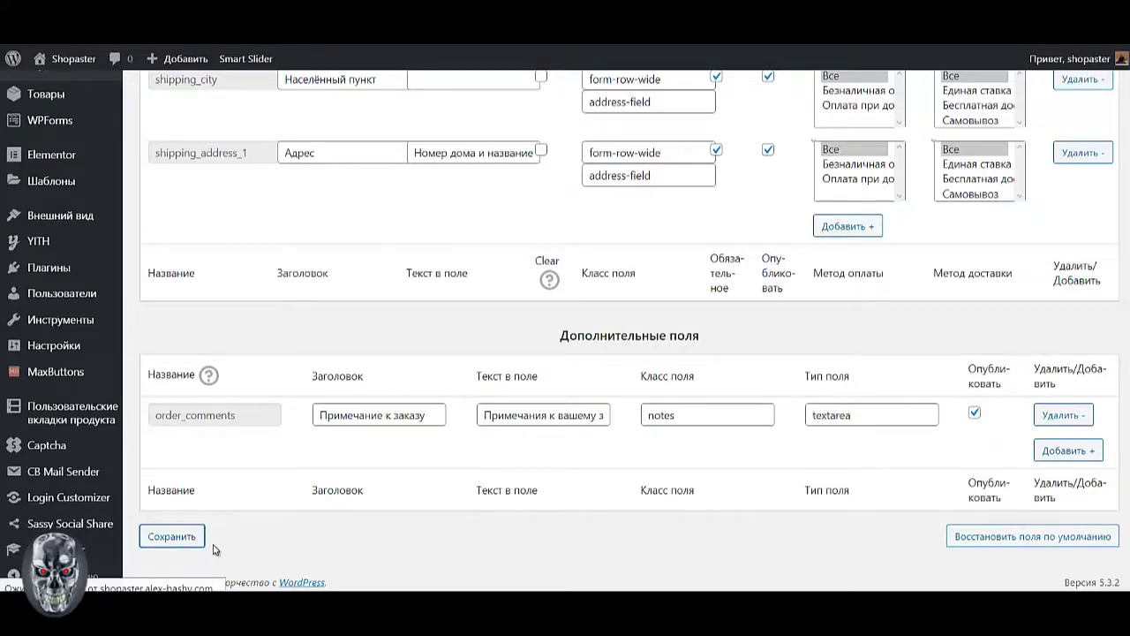
- Examine the saved billing fields from billing_first_name through billing_address_1 to verify their order
scroll(354, 428, down, 7)
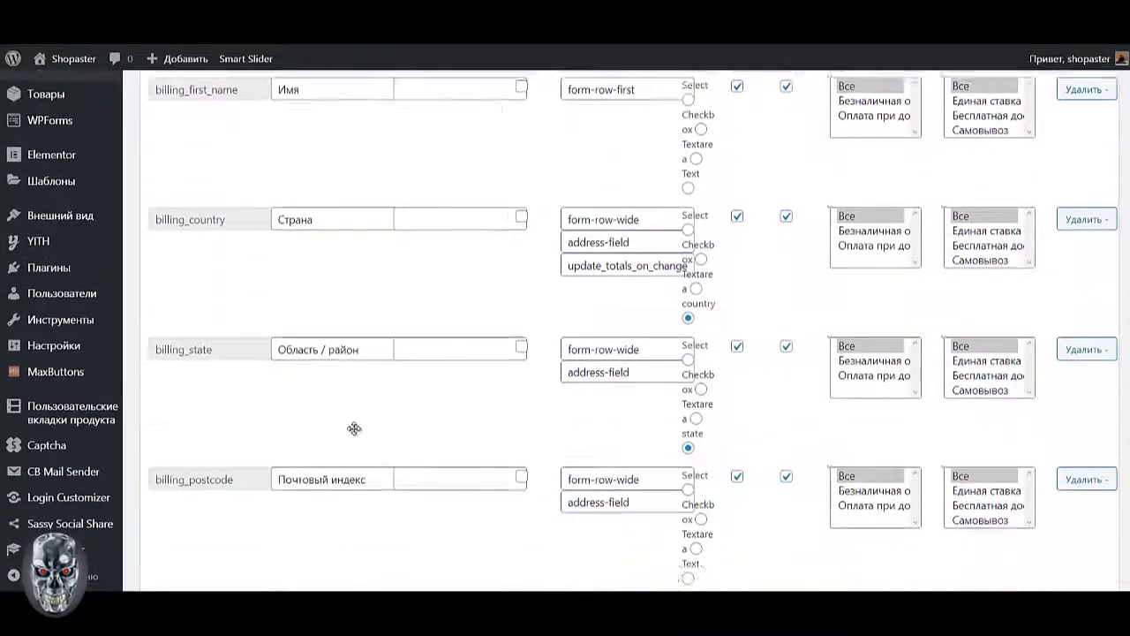
scroll(354, 428, down, 1)
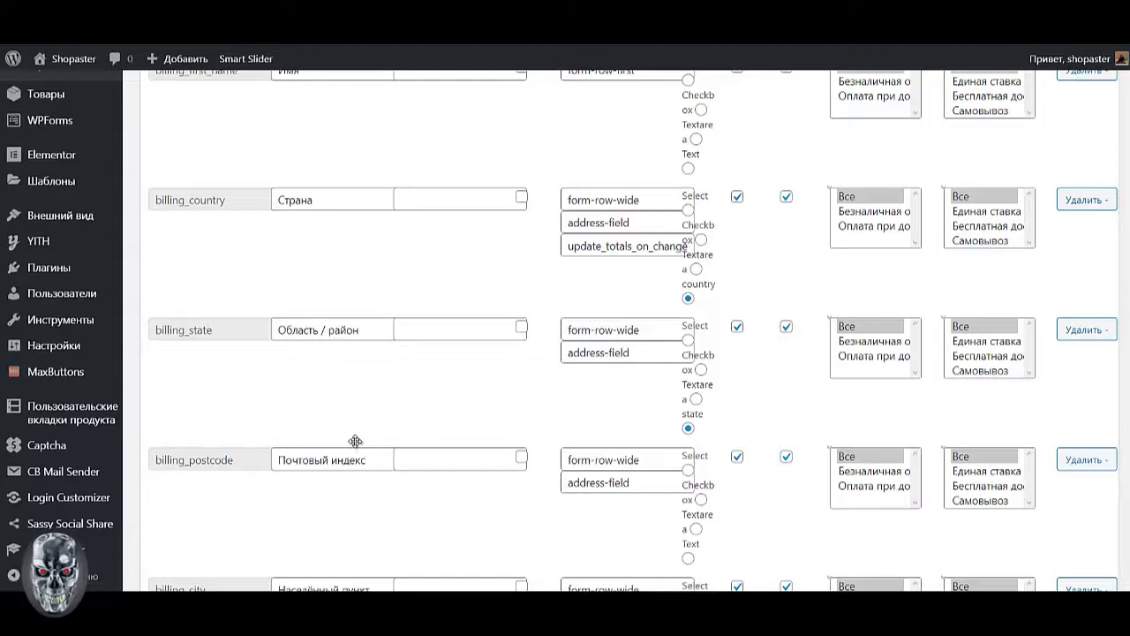
scroll(355, 440, down, 1)
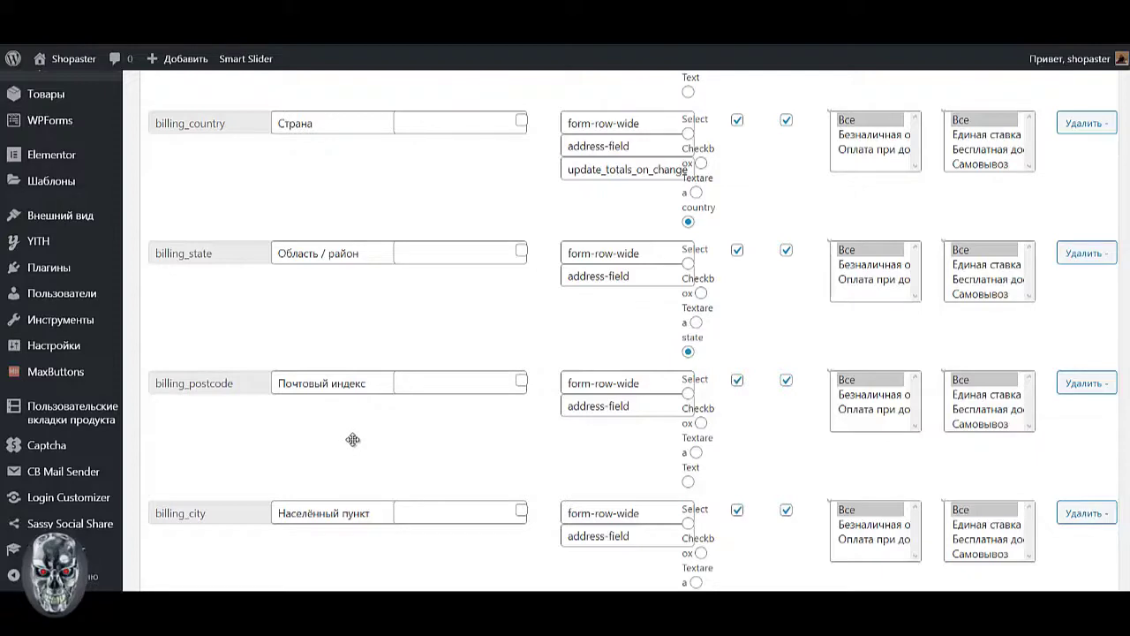
scroll(353, 438, down, 2)
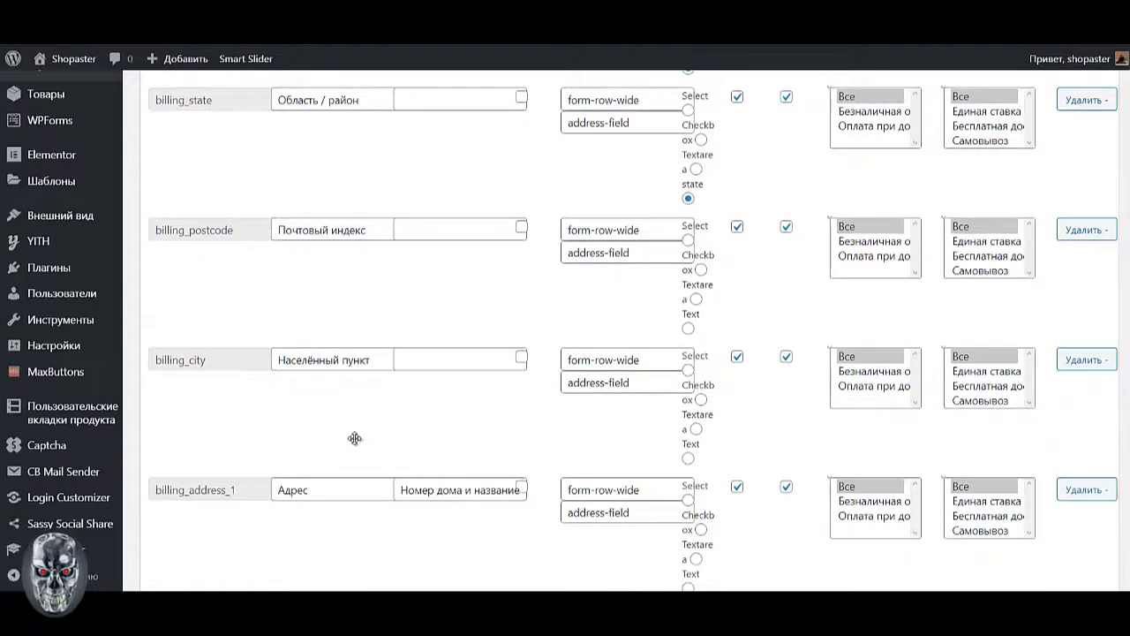